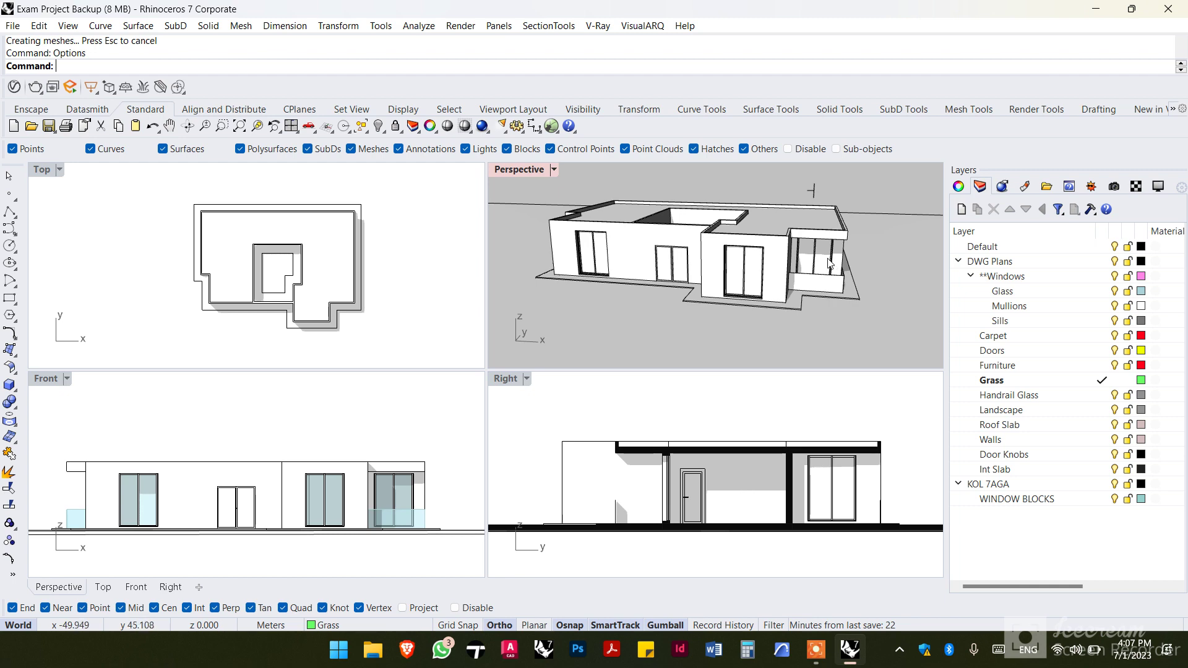
Step: Maximise the Perspective view and orbit the house to a low, near-horizontal angle
scroll(760, 214, "up", 5)
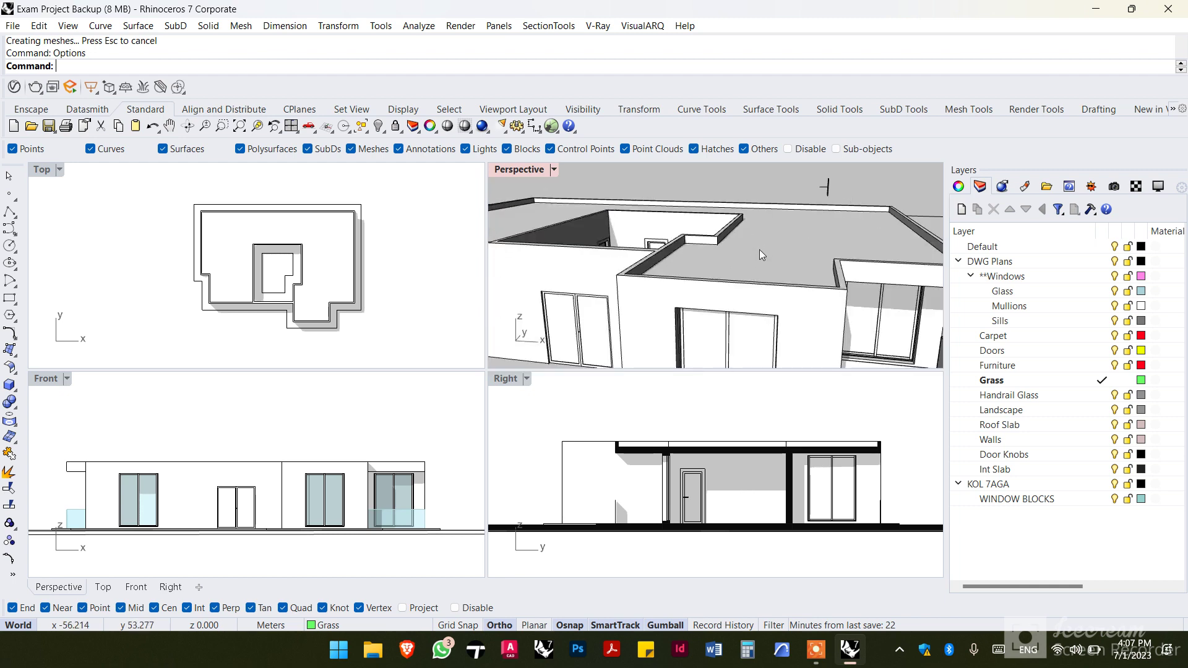
scroll(759, 250, "down", 7)
scroll(762, 266, "up", 5)
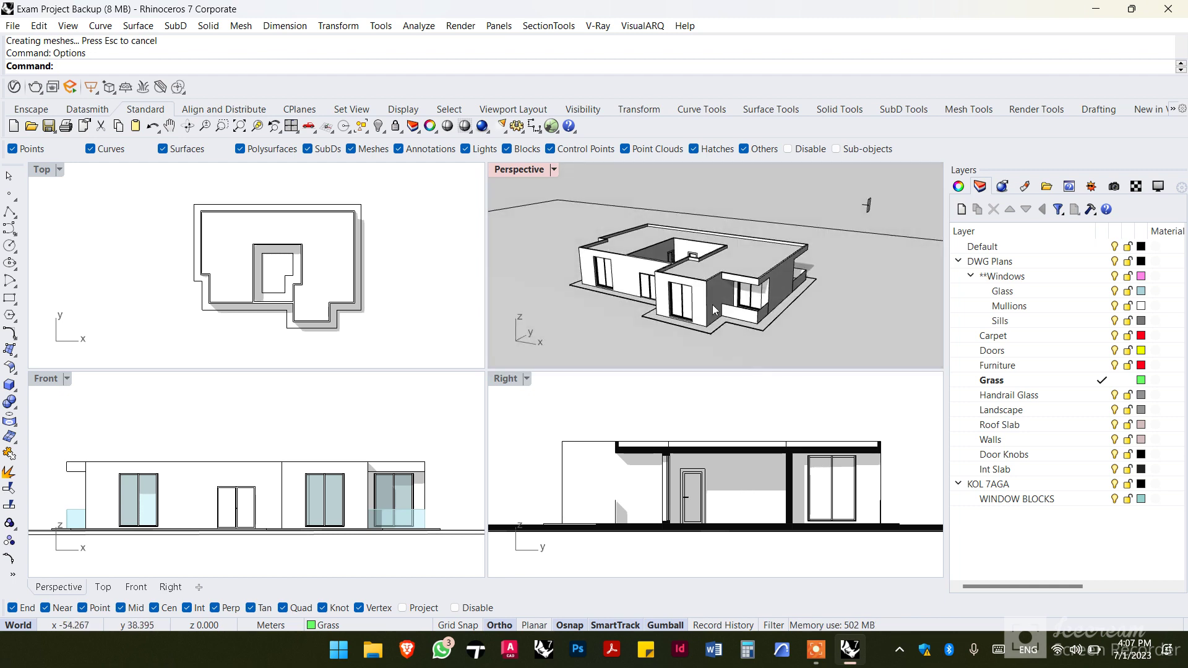
scroll(724, 294, "up", 3)
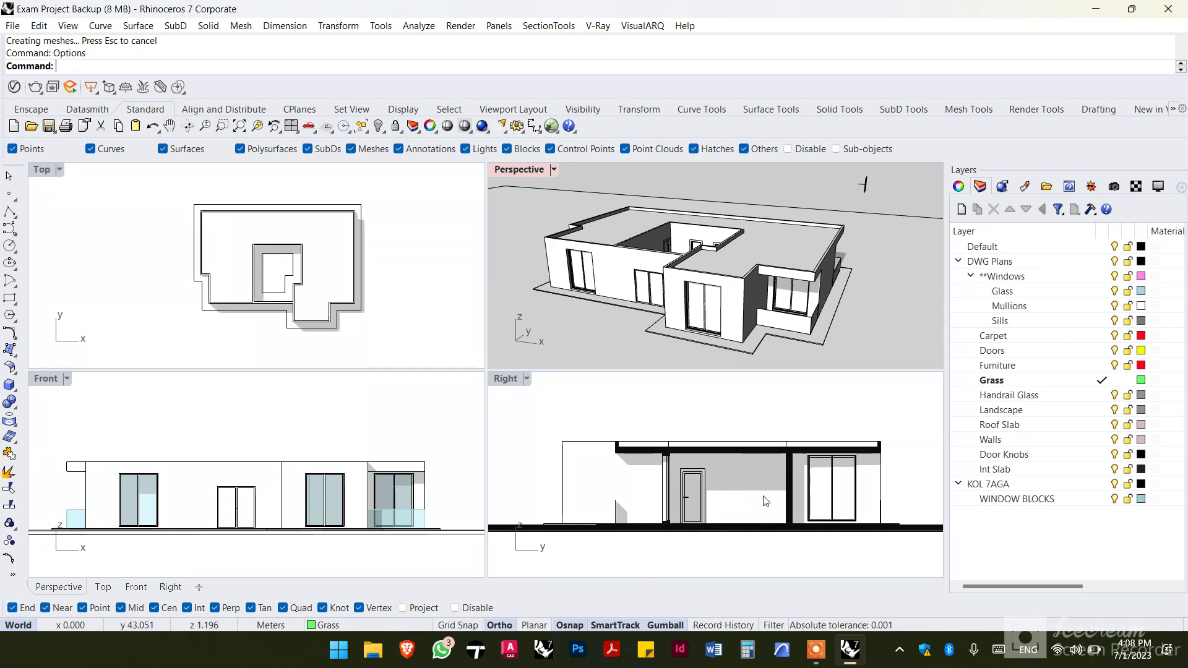
right_click_drag(770, 474, 772, 468)
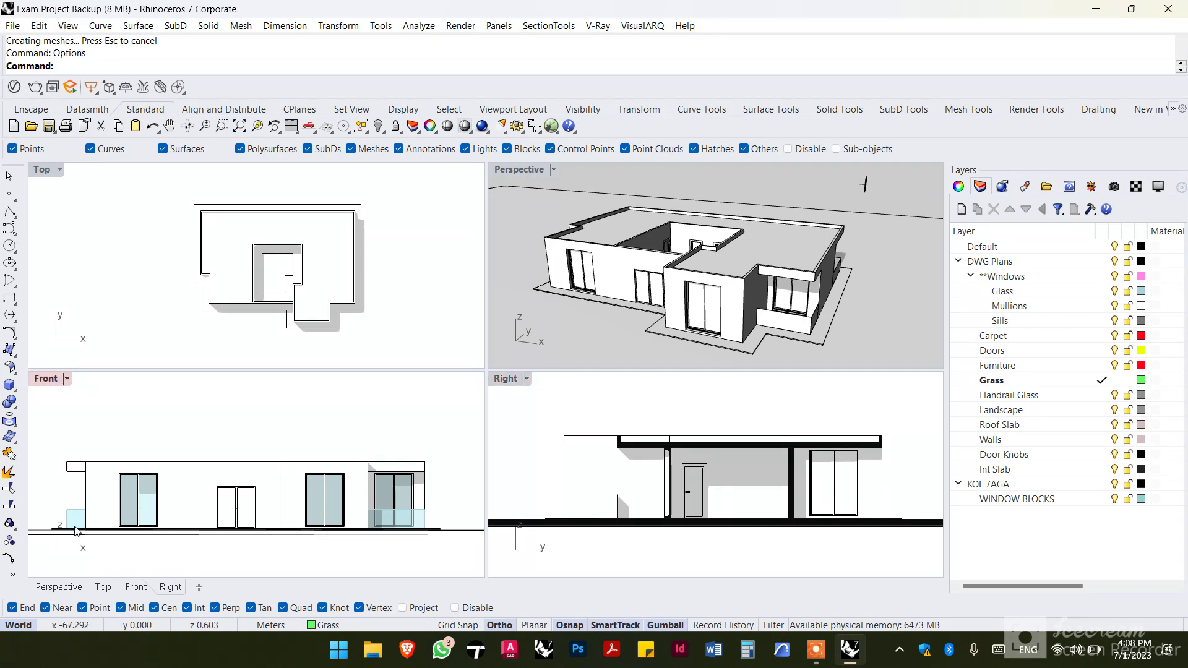
scroll(74, 525, "up", 3)
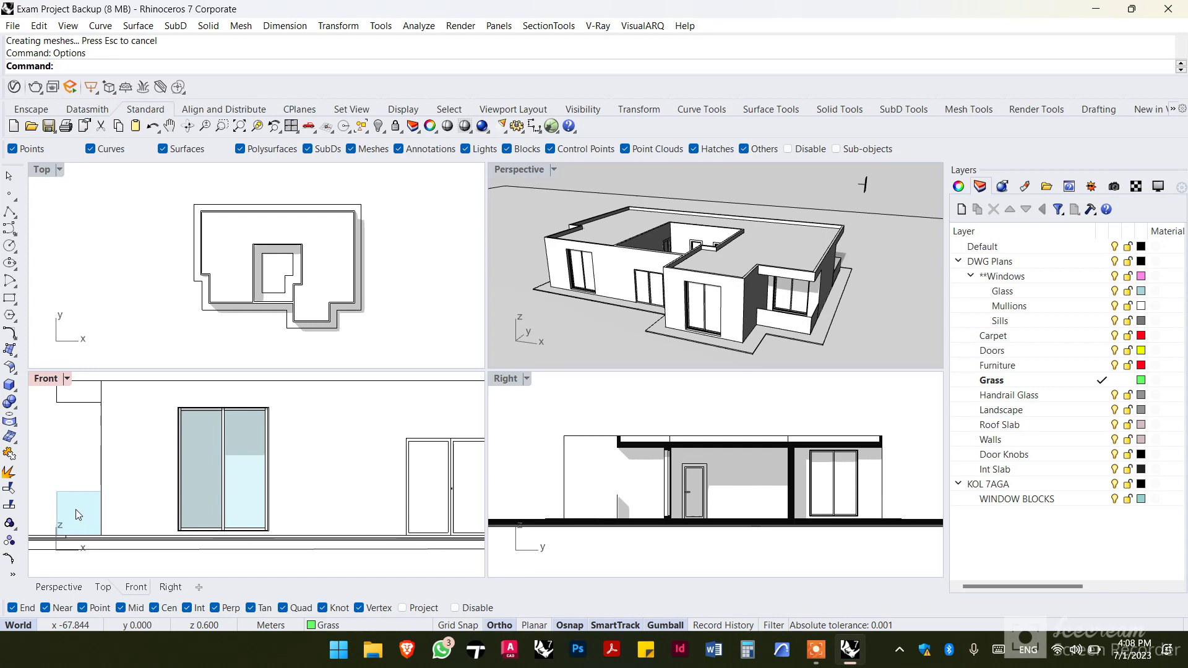
scroll(76, 509, "down", 3)
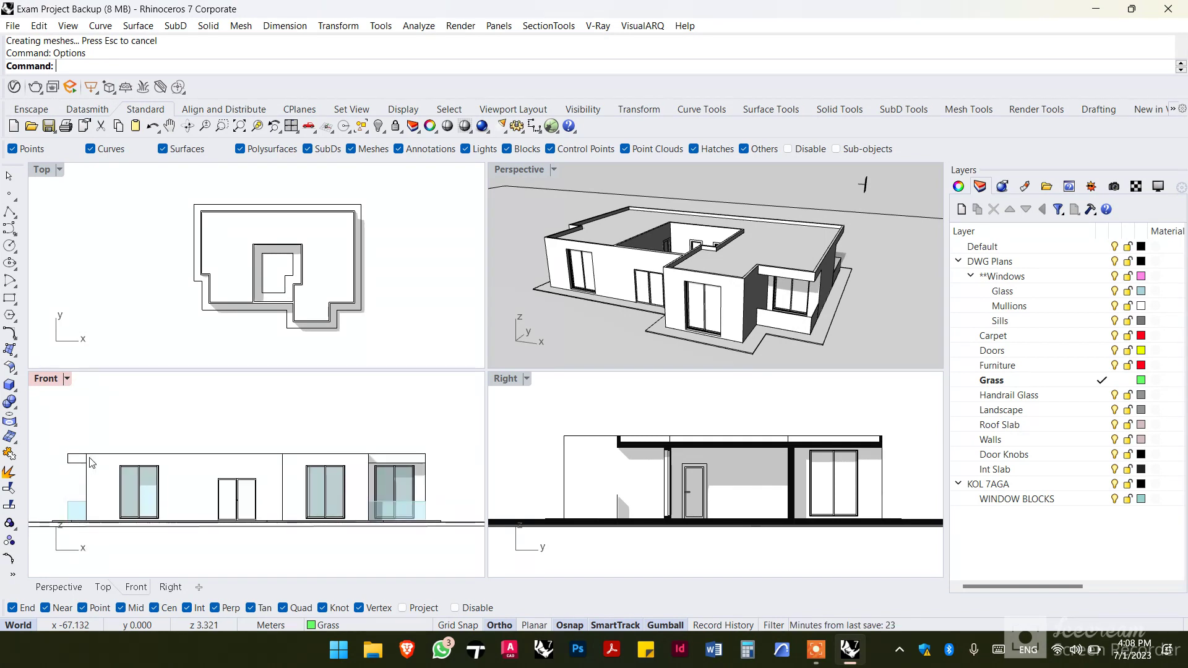
left_click(520, 171)
double_click(518, 170)
scroll(484, 355, "down", 3)
right_click_drag(484, 355, 536, 350)
Step: Duplicate the Shaded display mode in Options to create Copy of Shaded 01
type("Op")
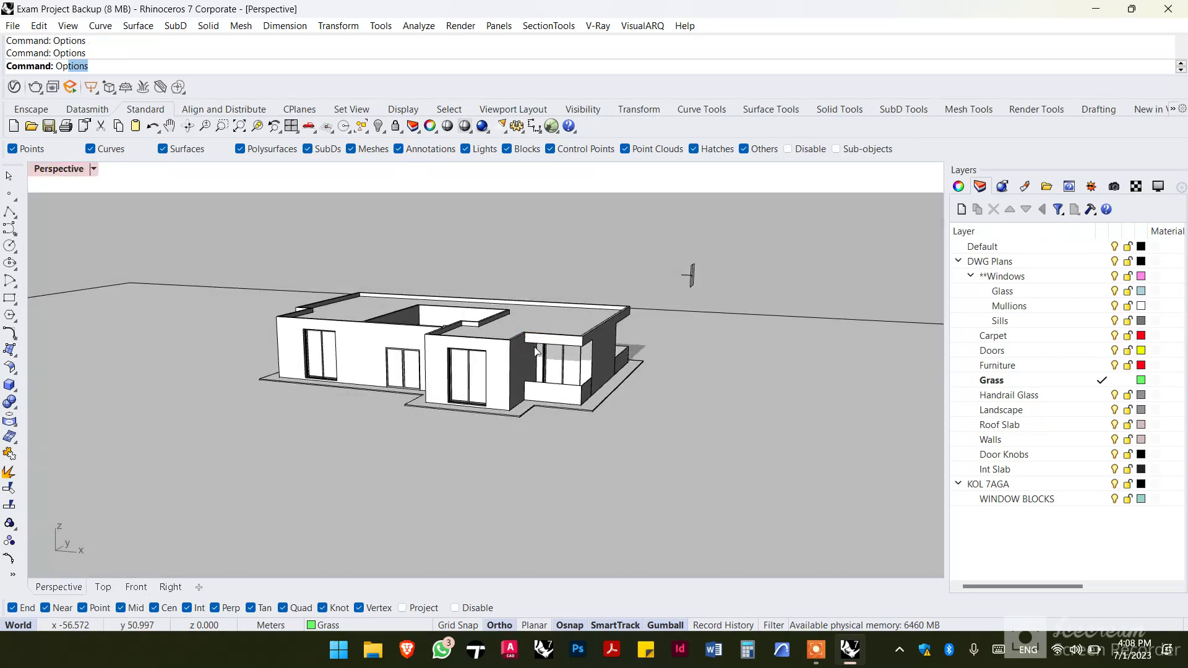
key("Return")
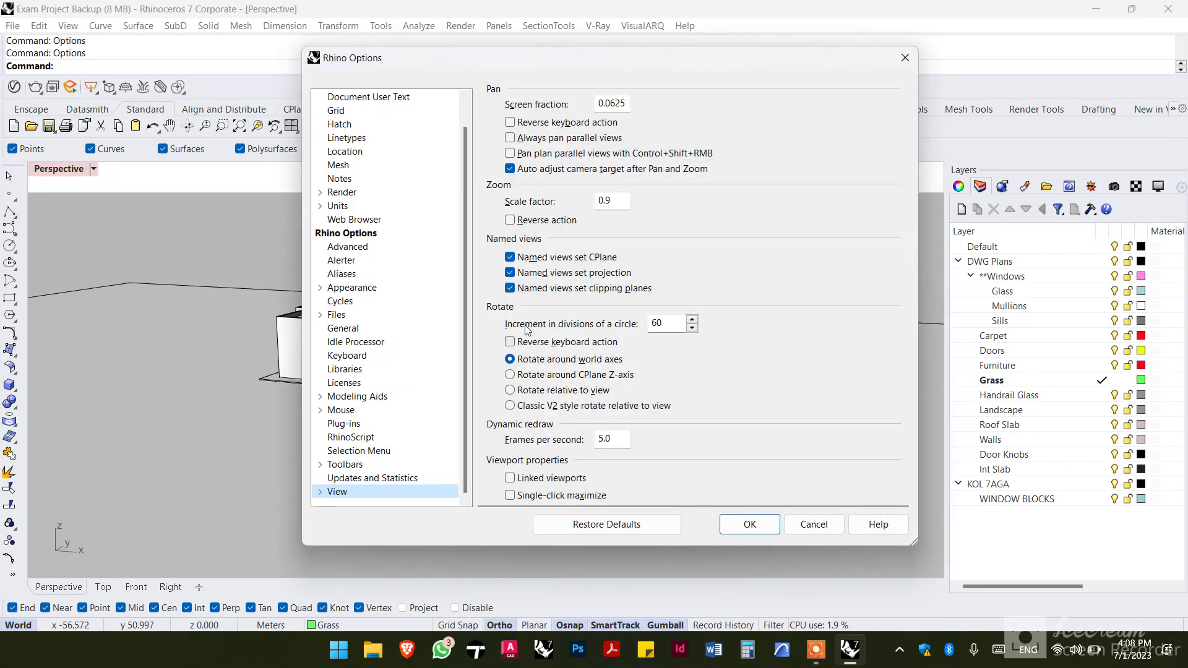
left_click(321, 492)
left_click(369, 481)
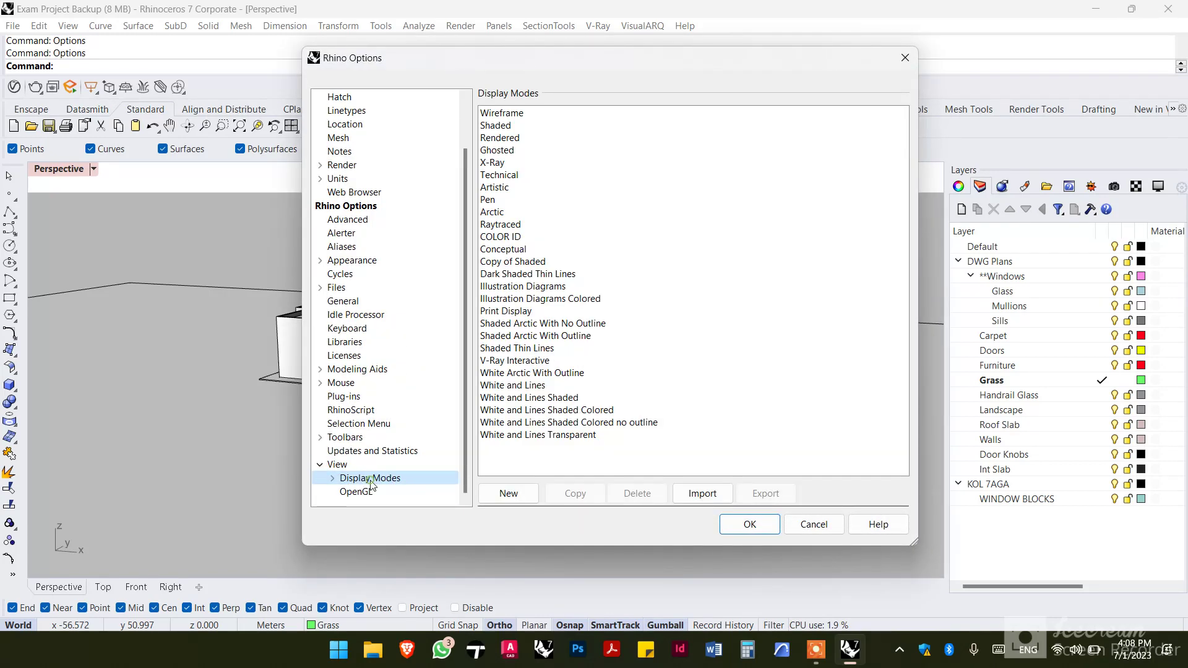
left_click(502, 126)
left_click(581, 499)
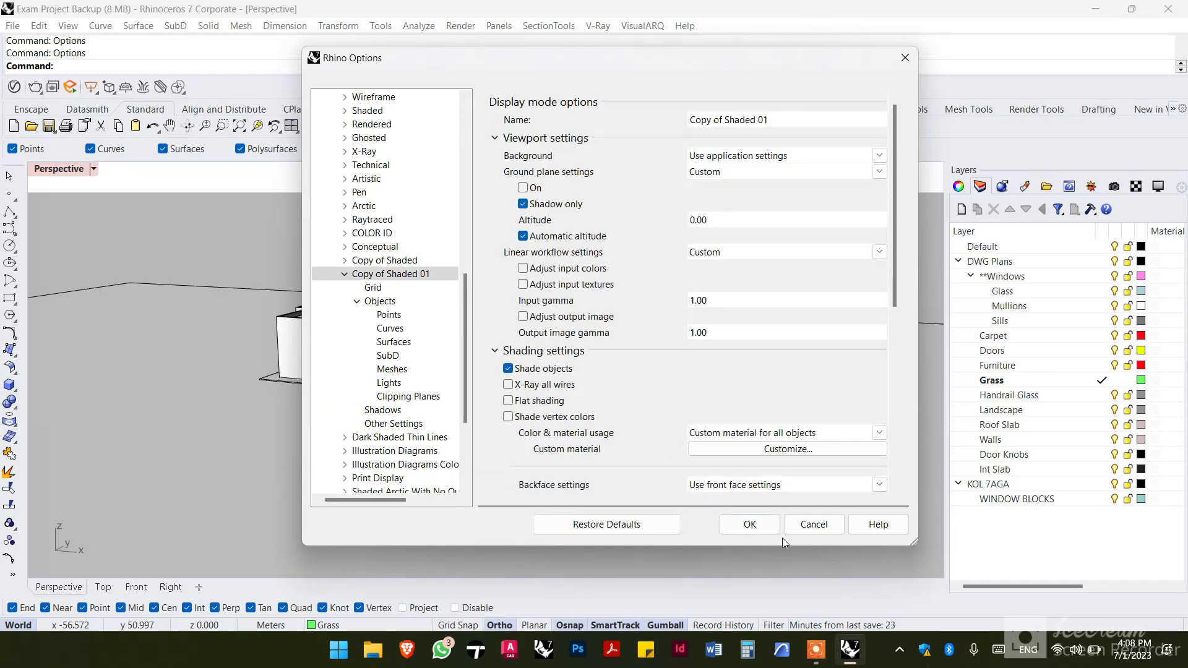
left_click(750, 525)
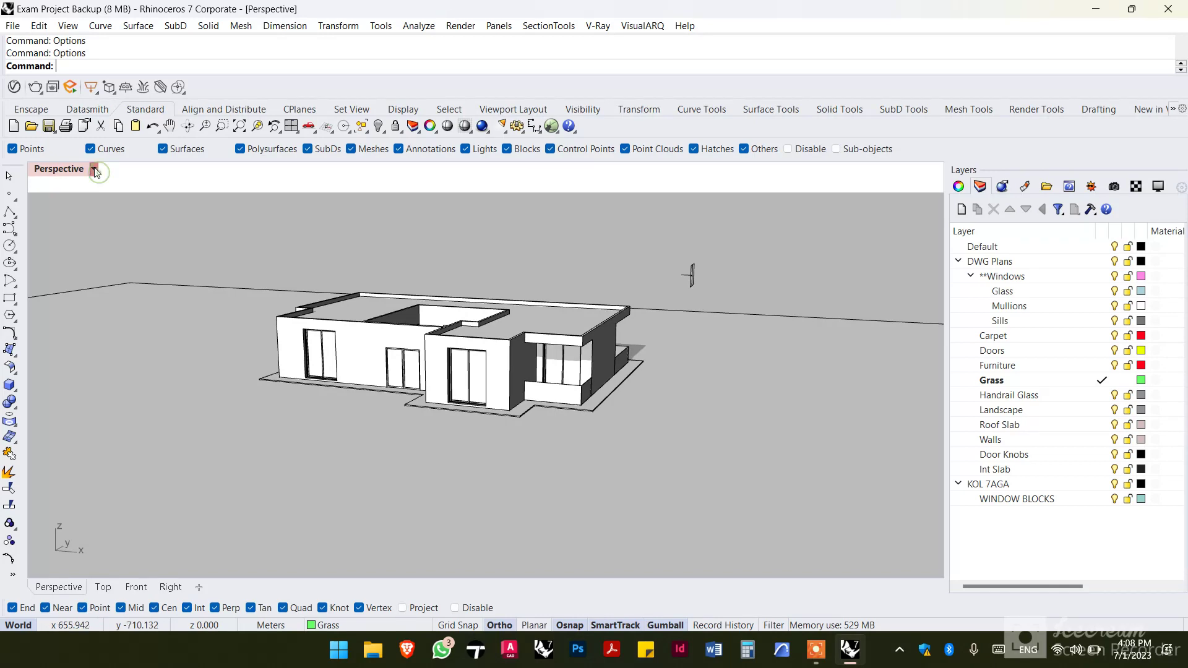
Step: Apply Copy of Shaded 01 to the Perspective view and reopen its settings
left_click(93, 169)
left_click(204, 279)
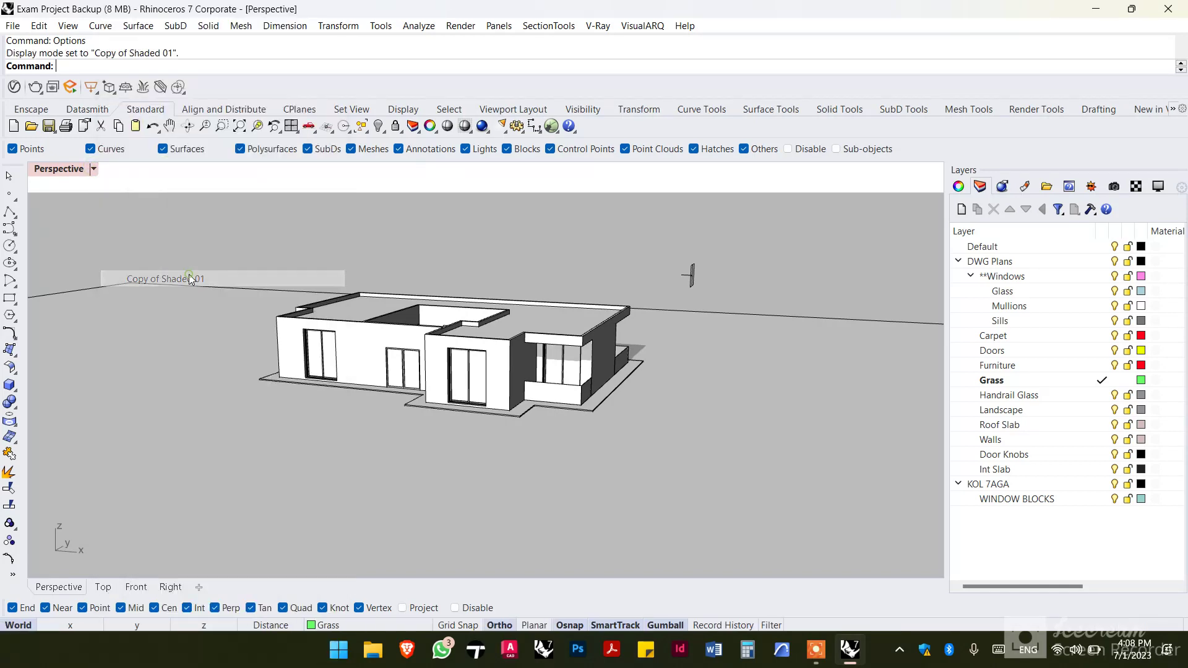
type("Options")
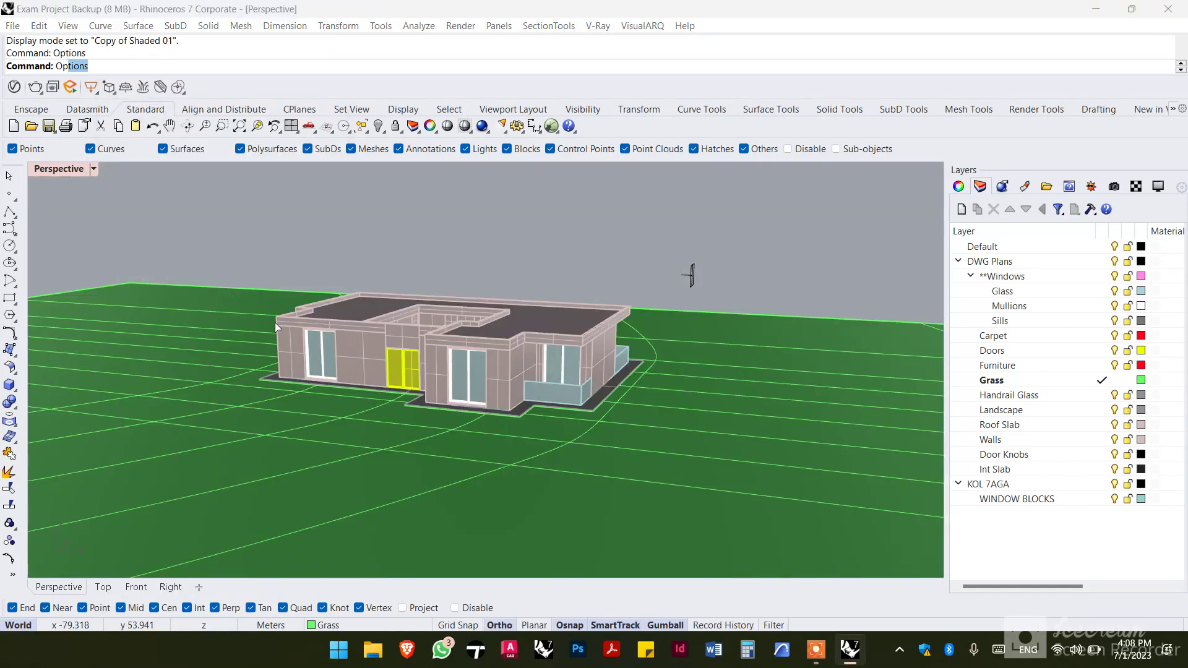
key("Return")
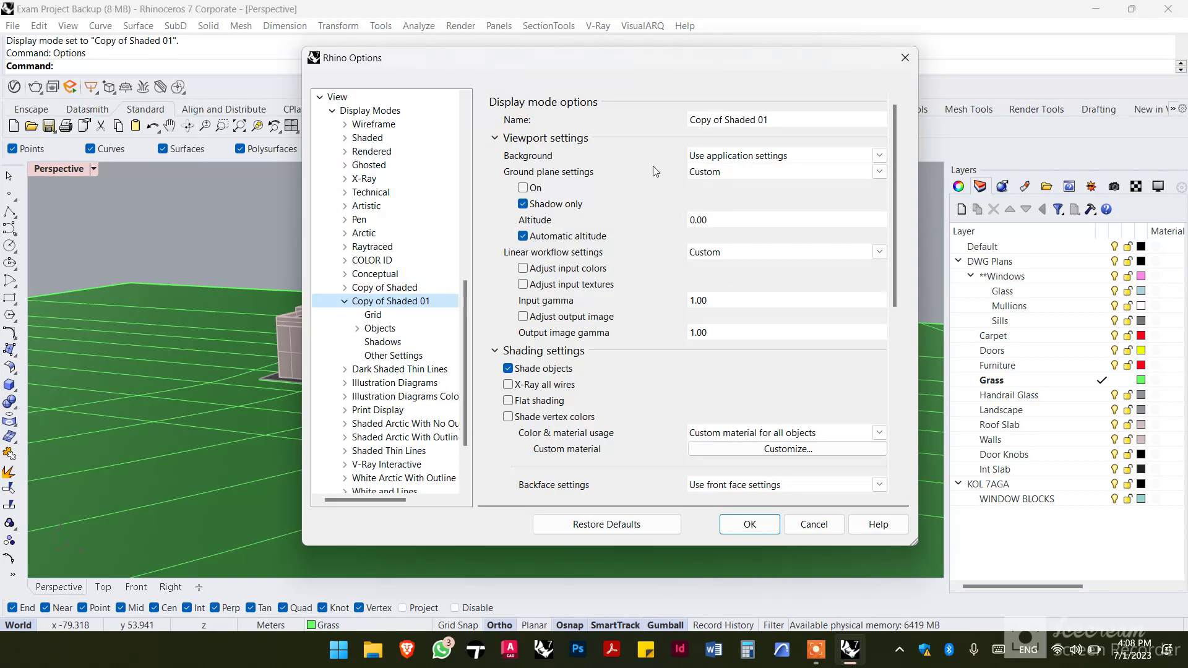
Step: Set the mode's background to a solid white colour
scroll(585, 180, "down", 3)
scroll(614, 196, "up", 1)
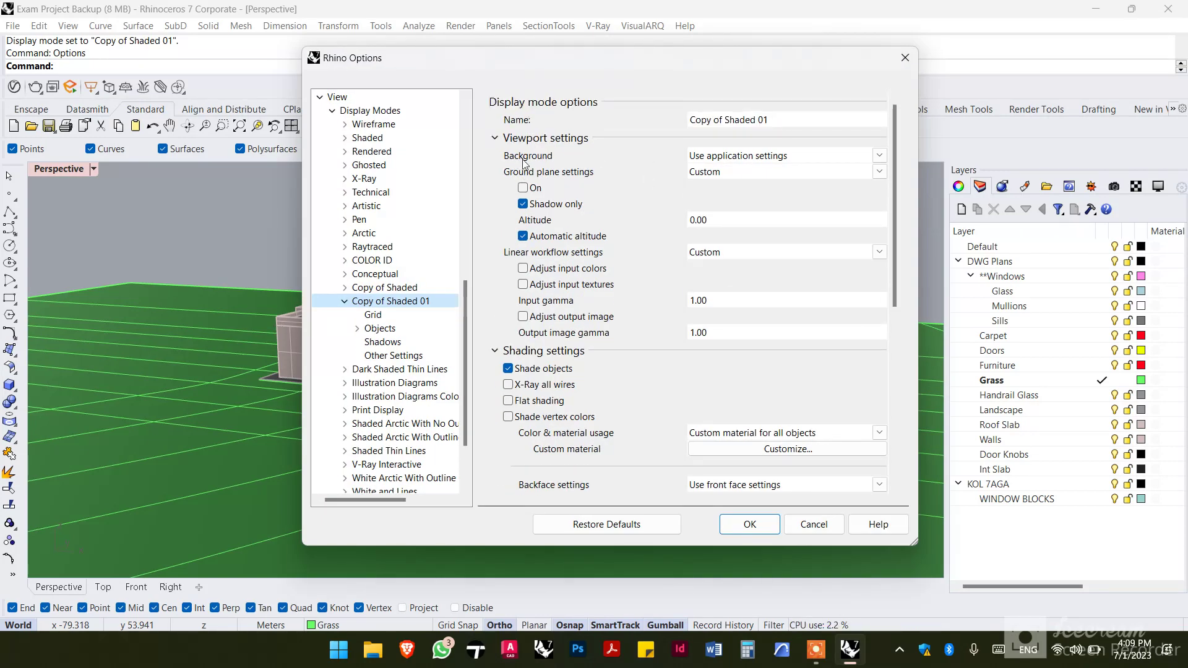
left_click(724, 160)
left_click(730, 189)
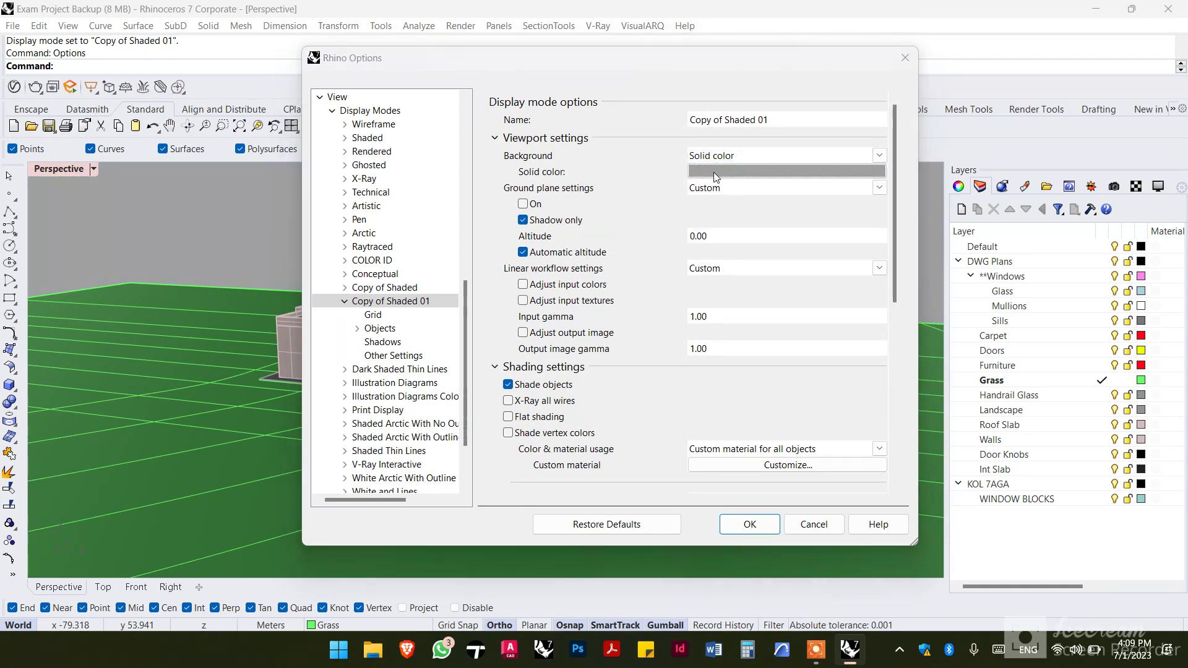
left_click(714, 172)
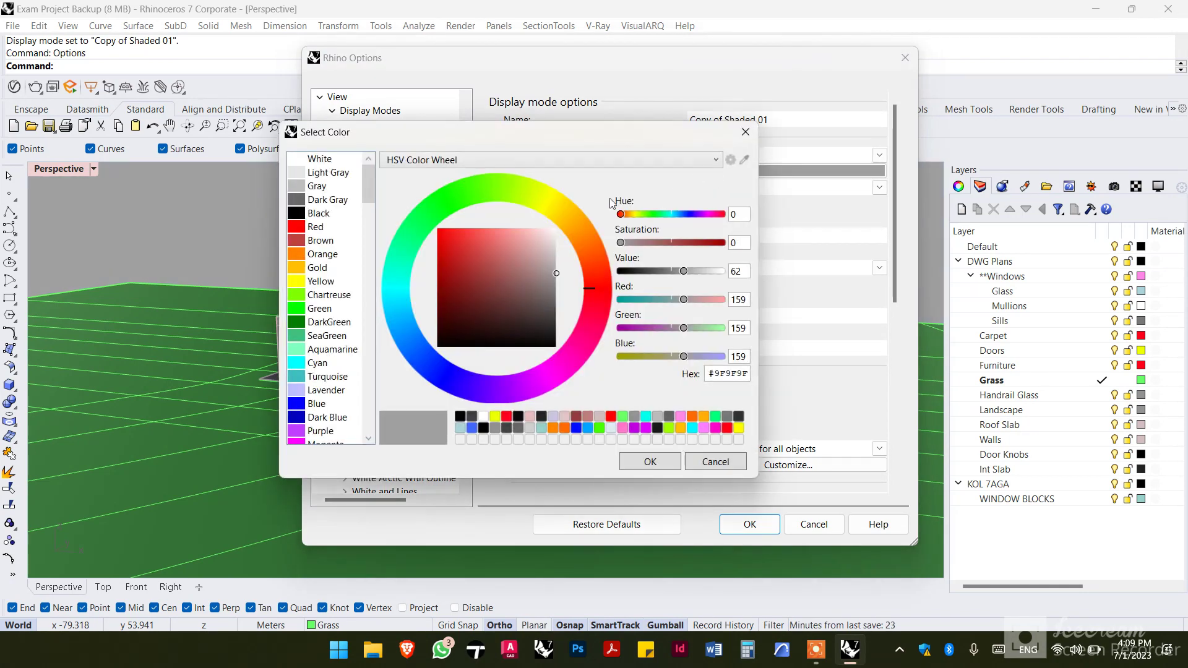
left_click(657, 461)
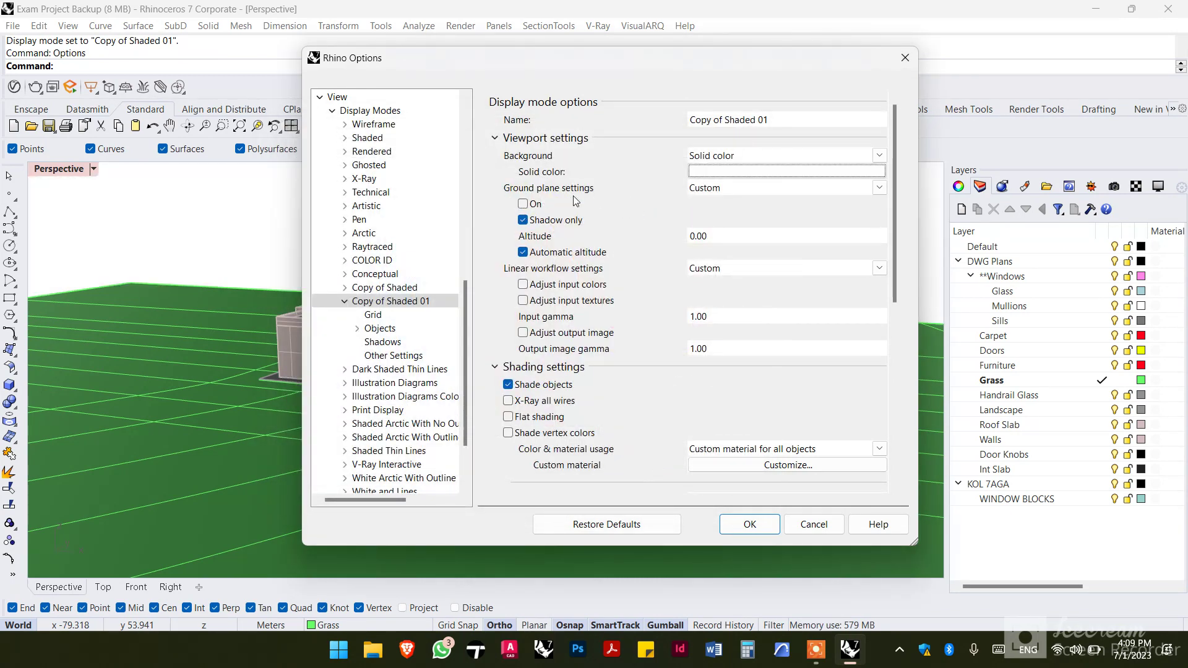
Step: Turn the ground plane on and untick Shadow only
left_click(523, 204)
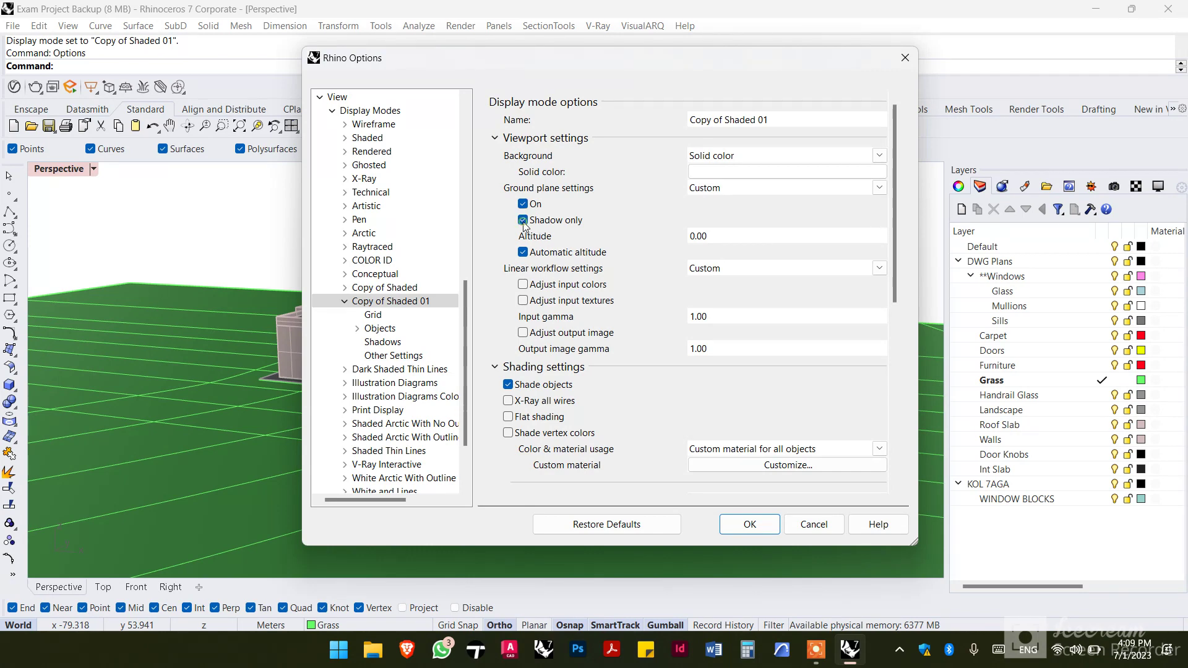
left_click(523, 220)
scroll(624, 350, "down", 3)
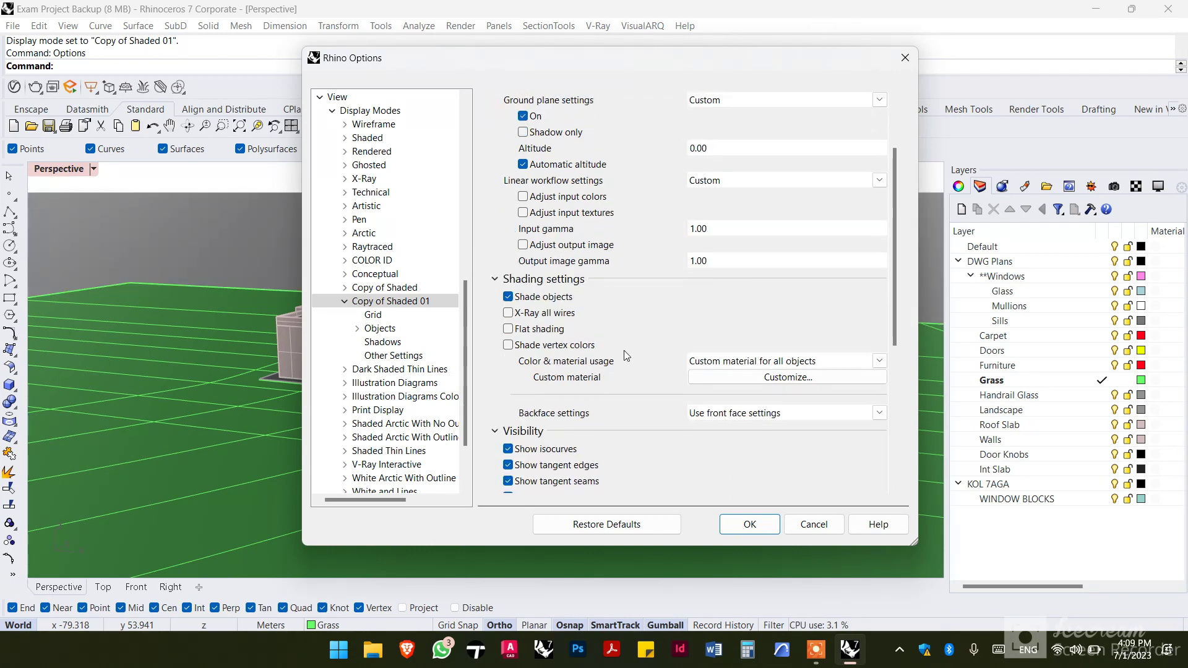
scroll(624, 351, "down", 2)
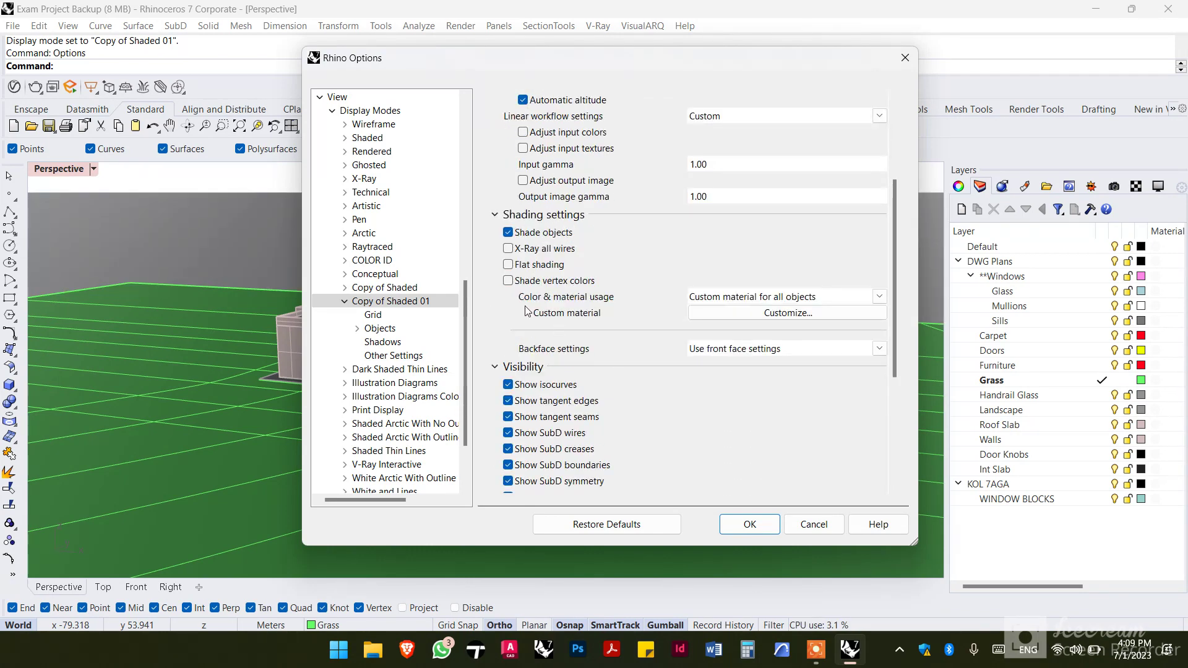
Step: Set colour and material usage to a single colour for all objects
left_click(716, 299)
left_click(729, 322)
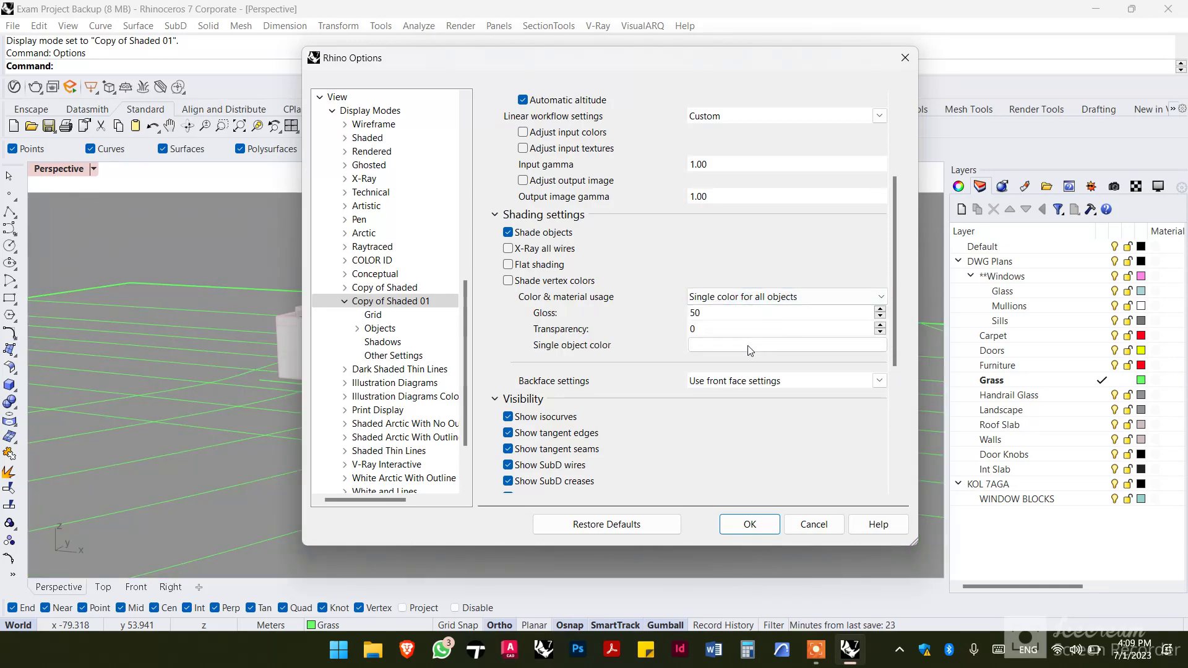
left_click(751, 350)
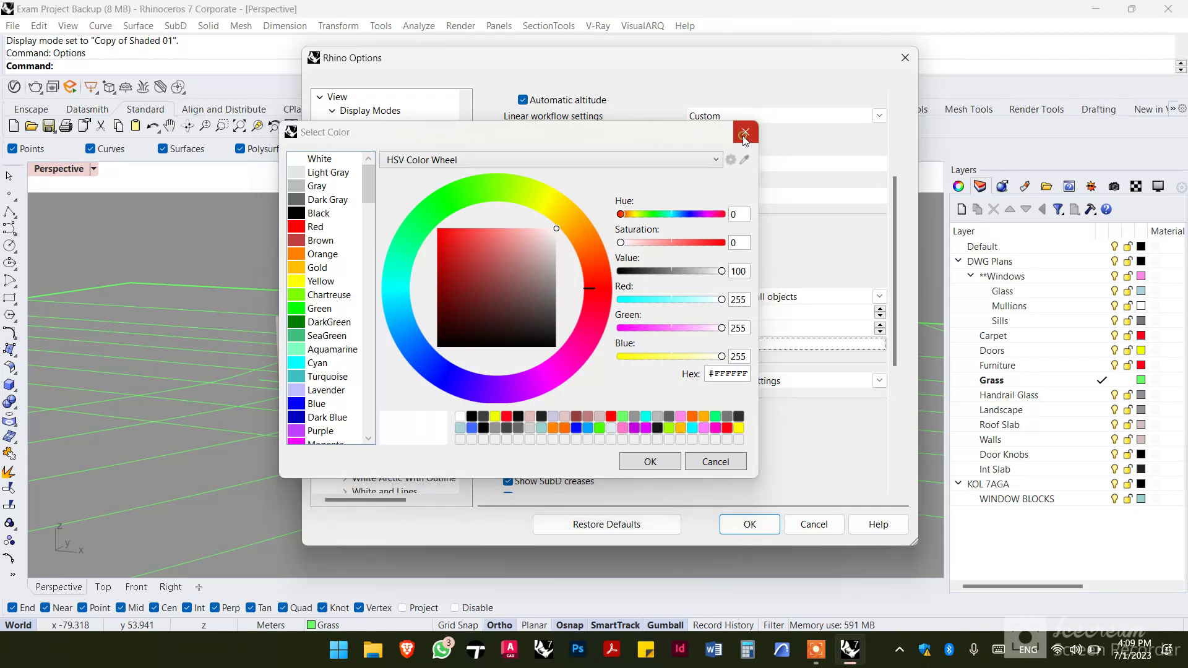
left_click(745, 134)
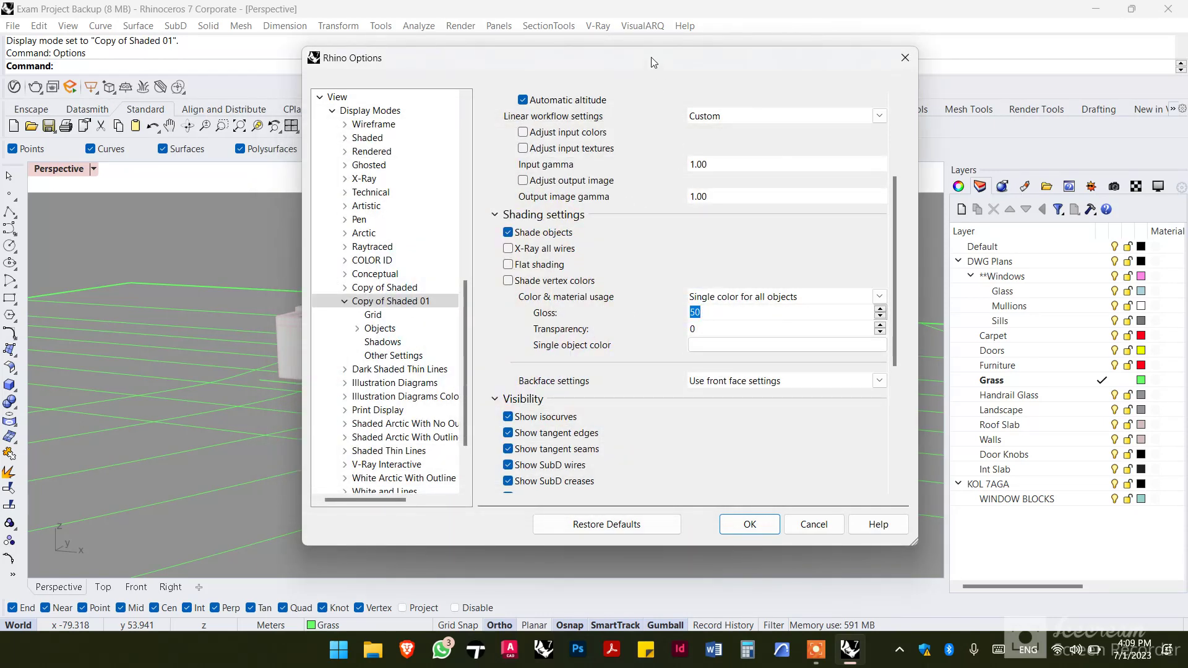
Step: Turn off Show isocurves in the Copy of Shaded 01 mode
left_click_drag(653, 62, 870, 70)
type("0")
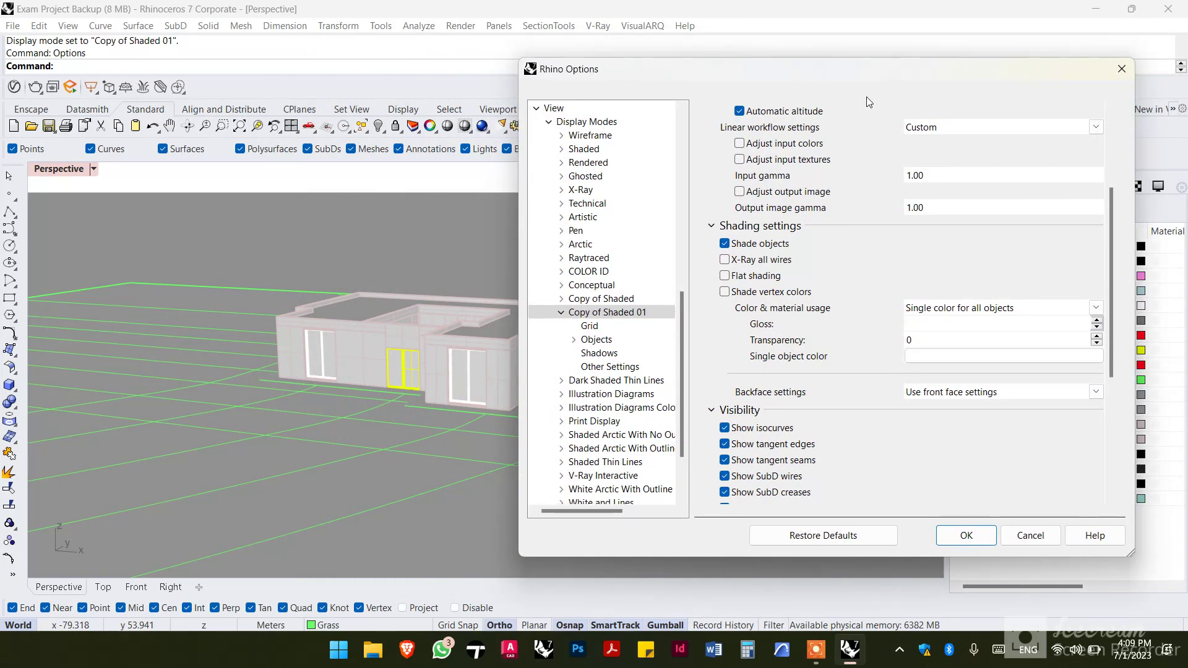
scroll(791, 384, "down", 3)
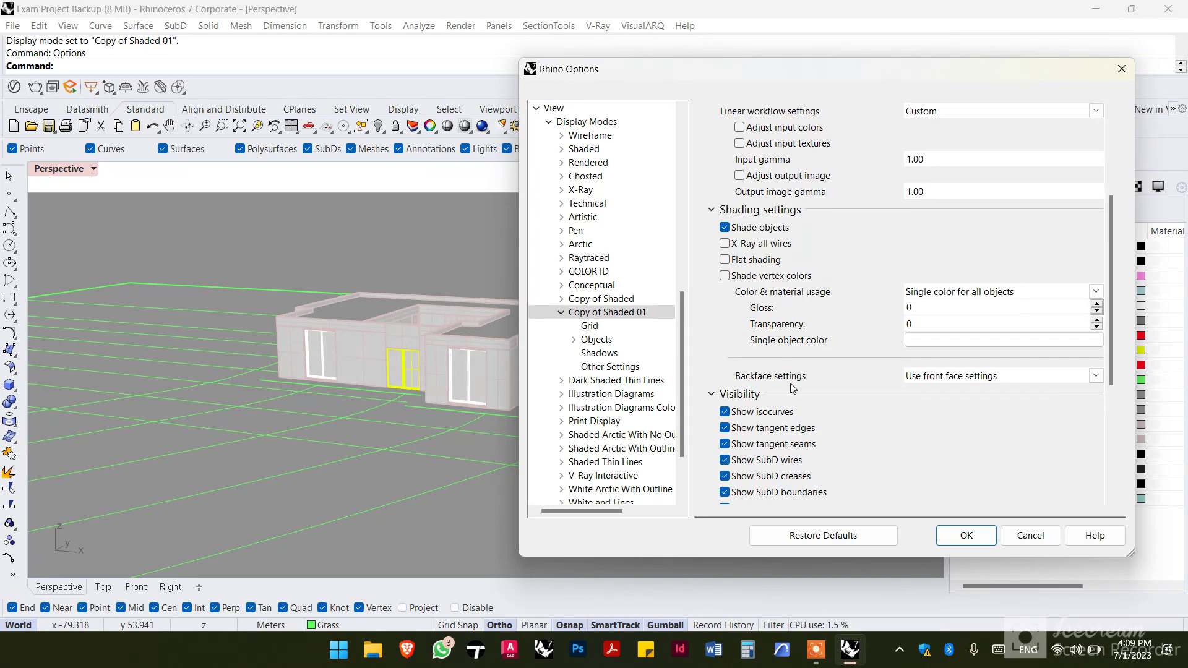
scroll(831, 368, "down", 2)
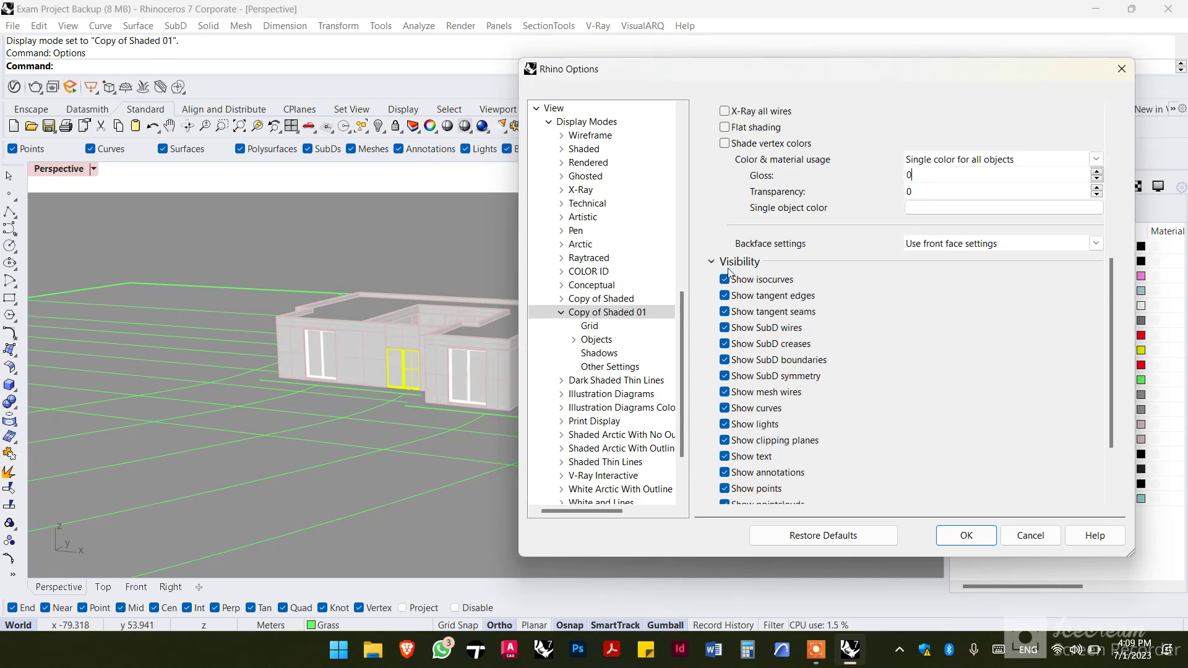
left_click(724, 280)
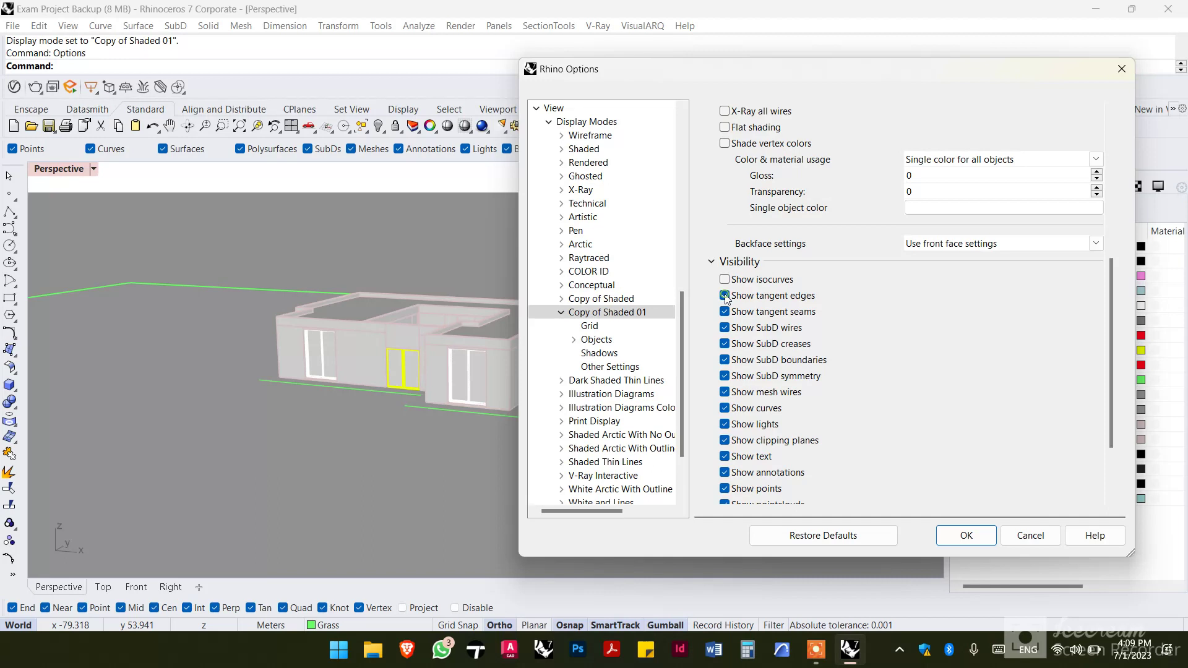
scroll(838, 331, "down", 3)
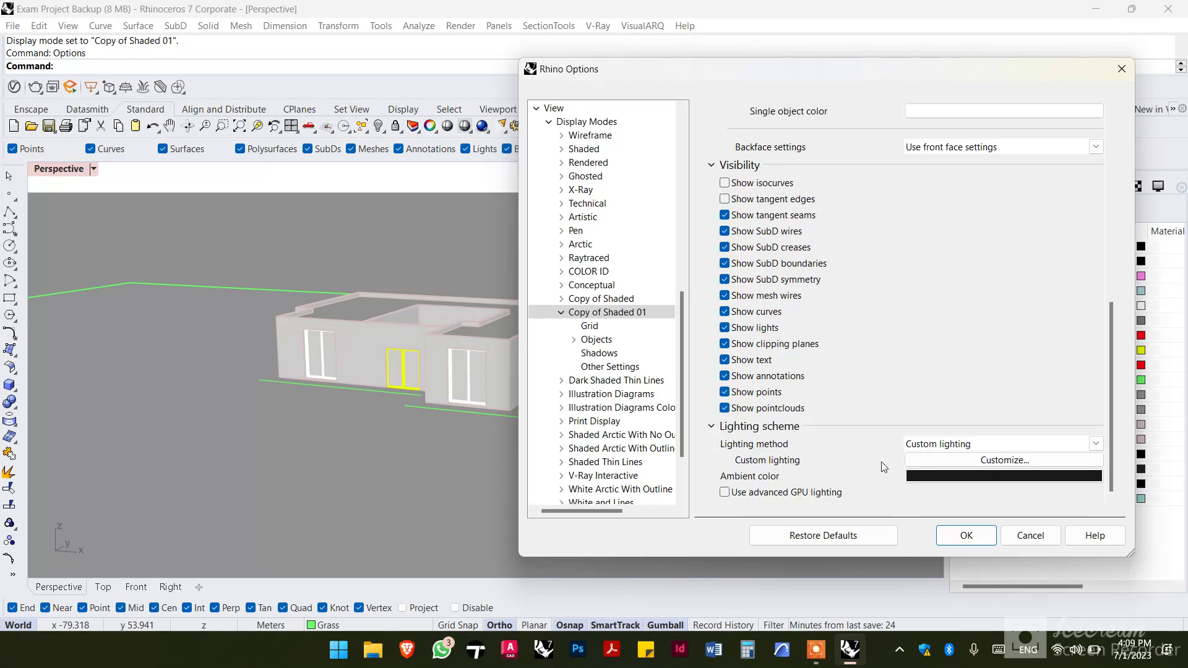
Step: Switch the lighting method to Default lighting with ambient colour #3F3F3F
left_click(953, 445)
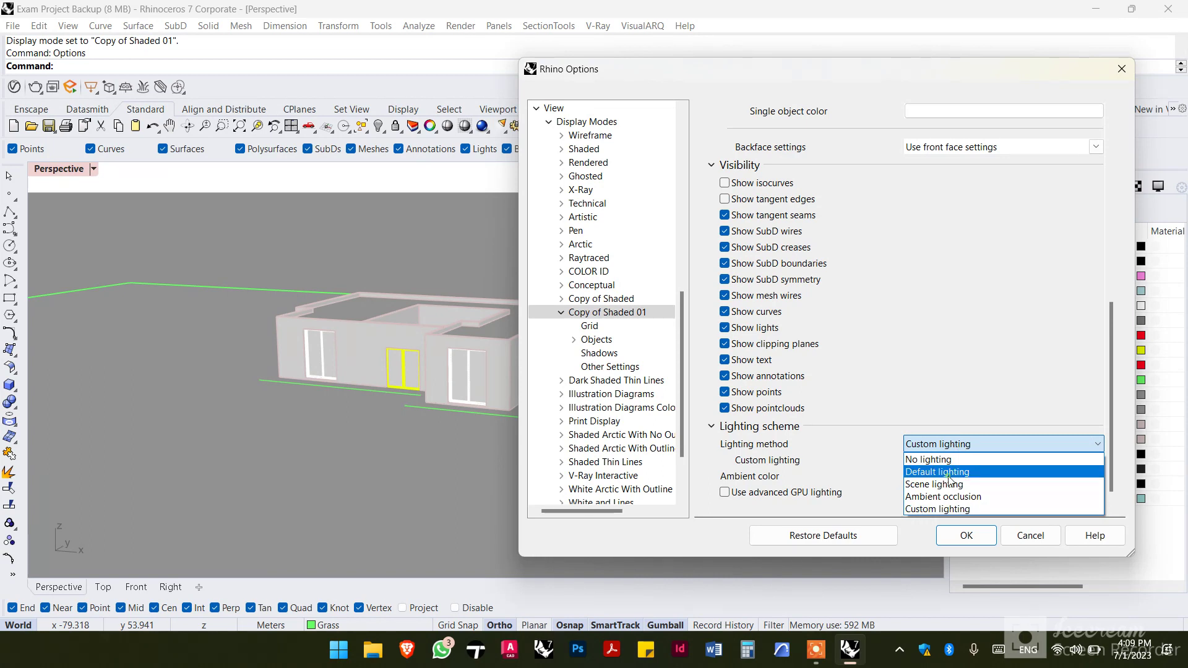
left_click(951, 470)
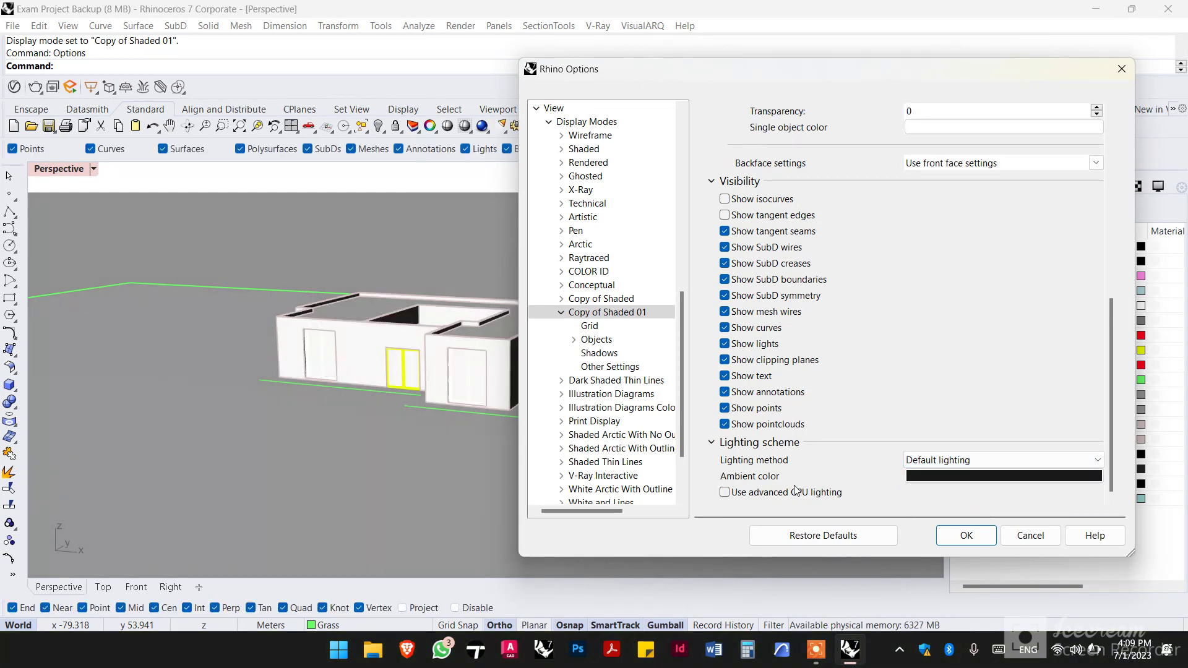
left_click(945, 475)
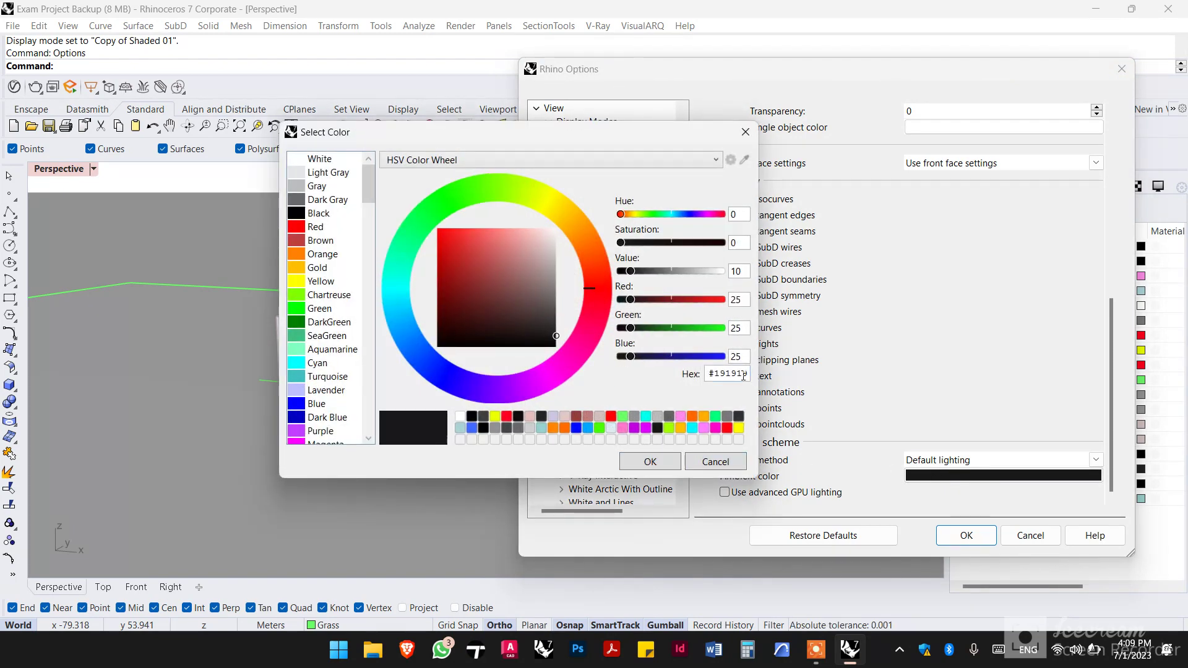
double_click(743, 376)
type("#3F3F3F")
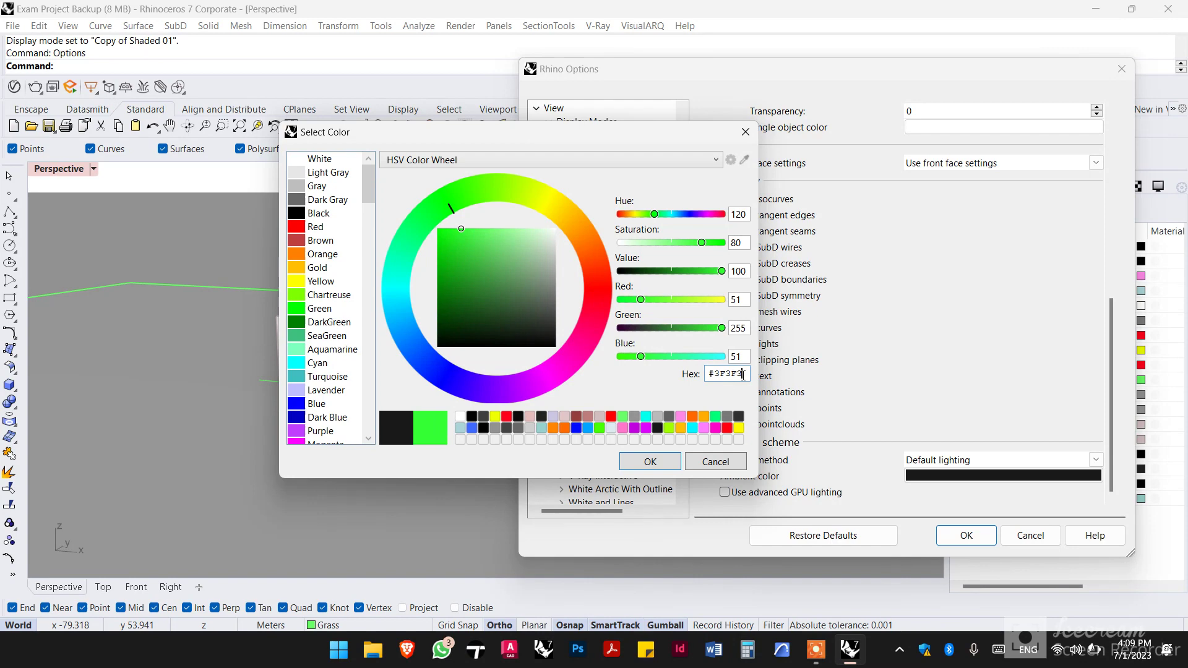
left_click(645, 465)
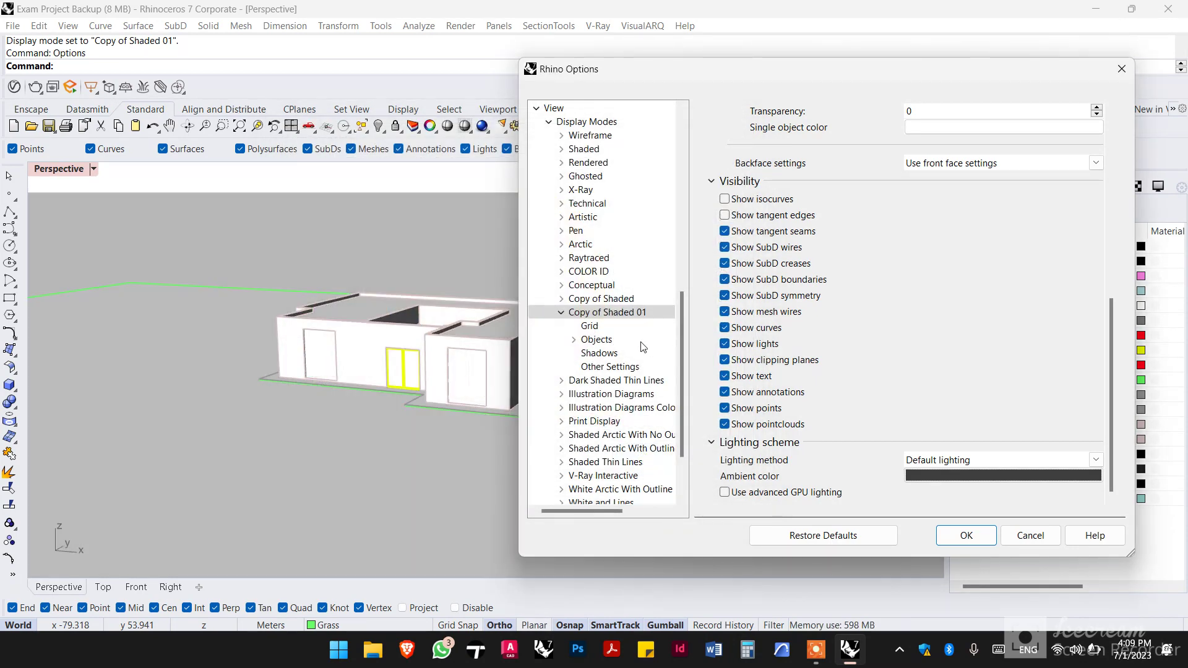
left_click(574, 340)
Step: Set surface edges to one black colour for all edges, thickness 1
left_click(595, 340)
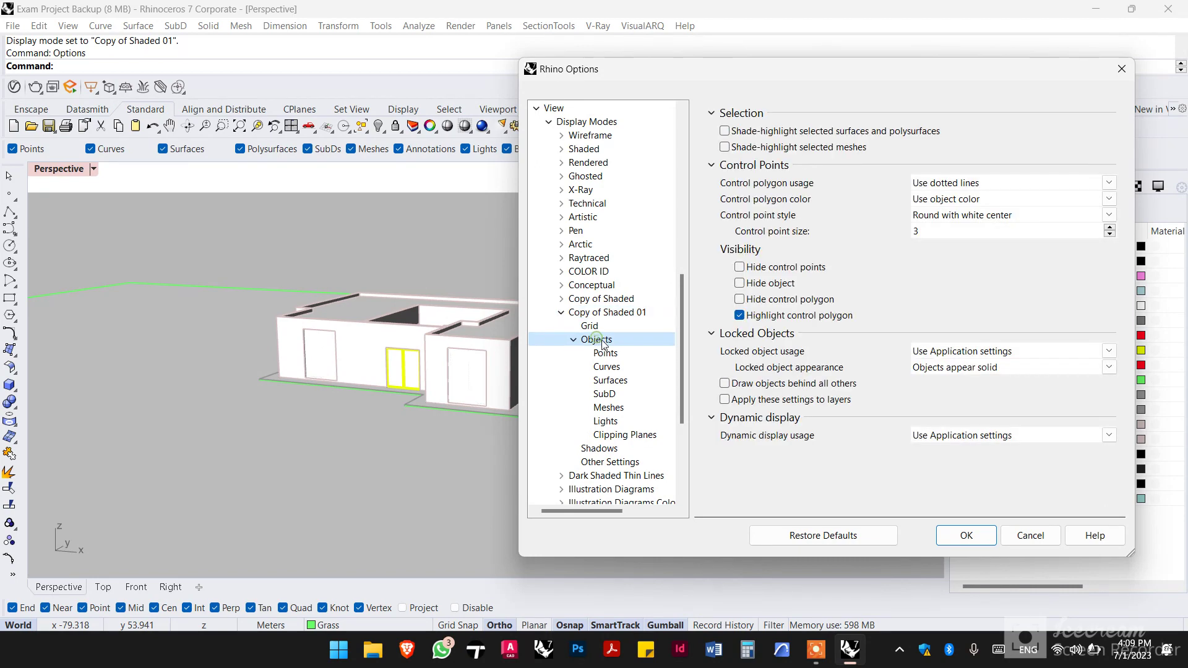
left_click(612, 382)
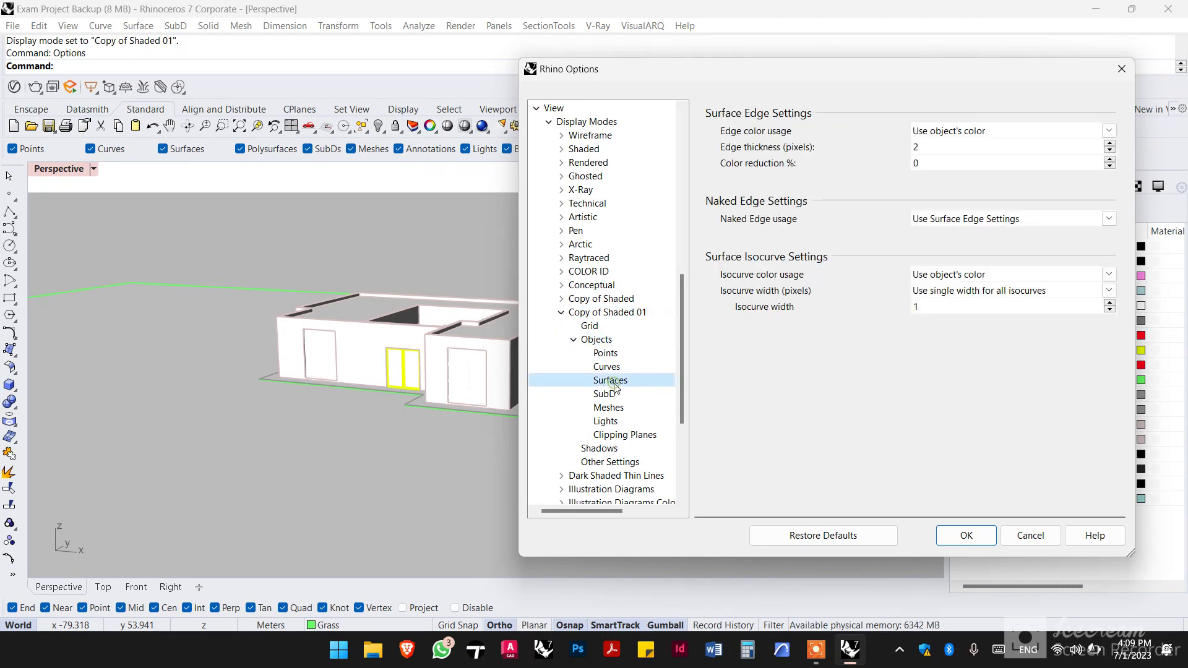
left_click(963, 136)
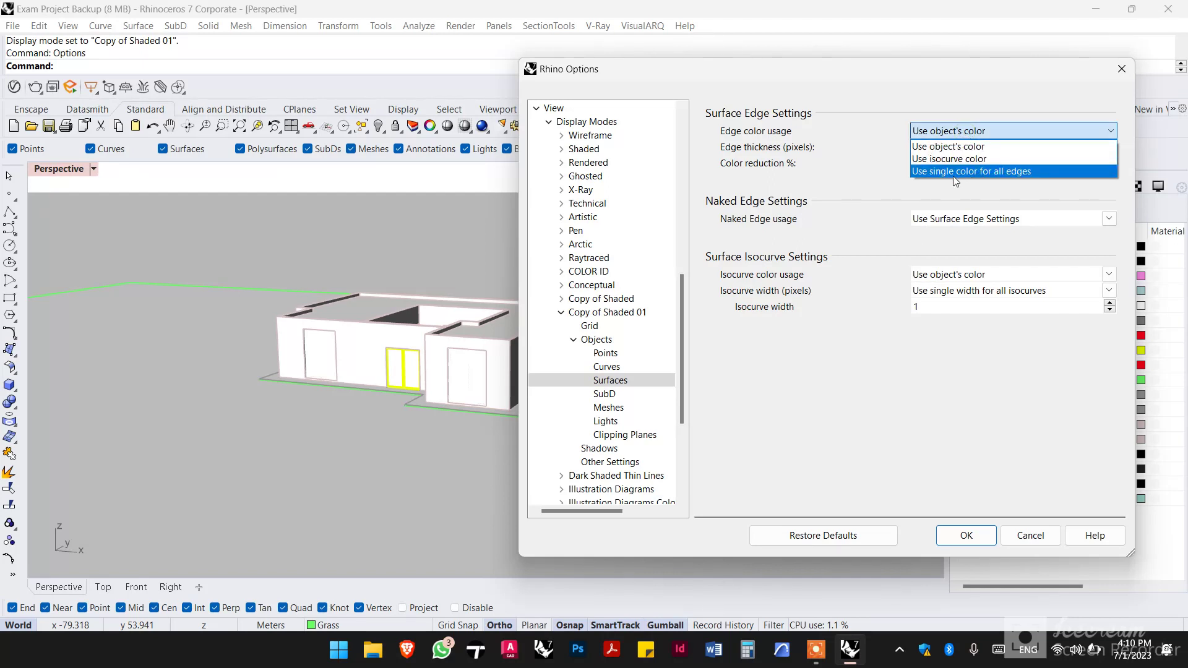
left_click(956, 172)
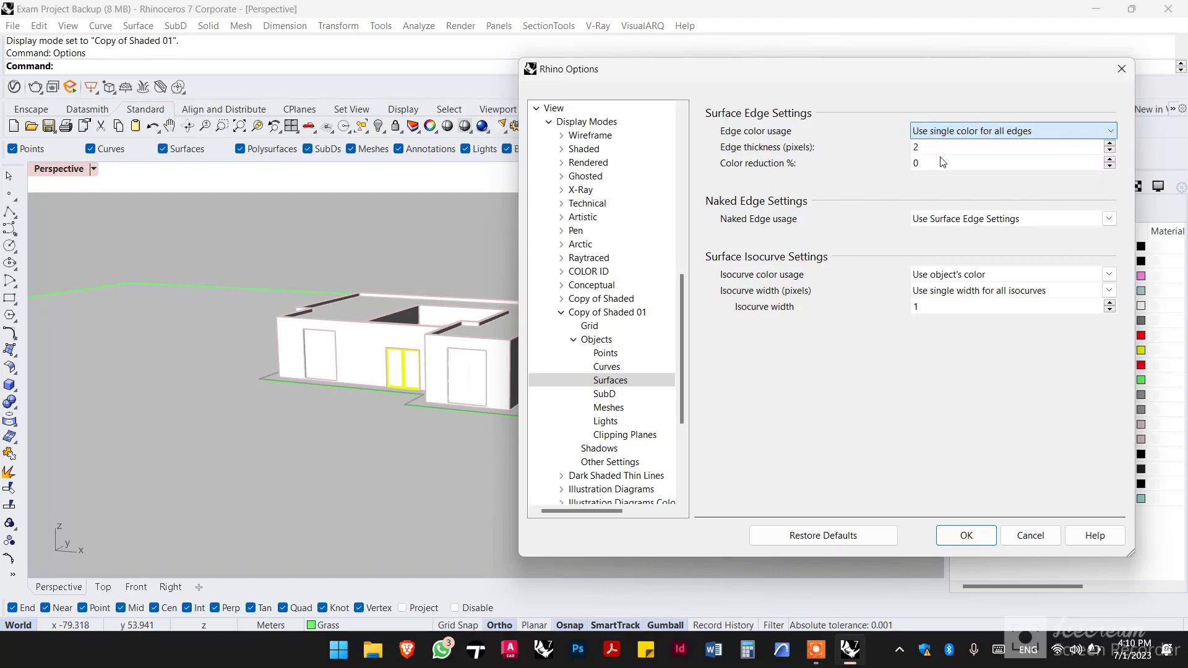
double_click(924, 162)
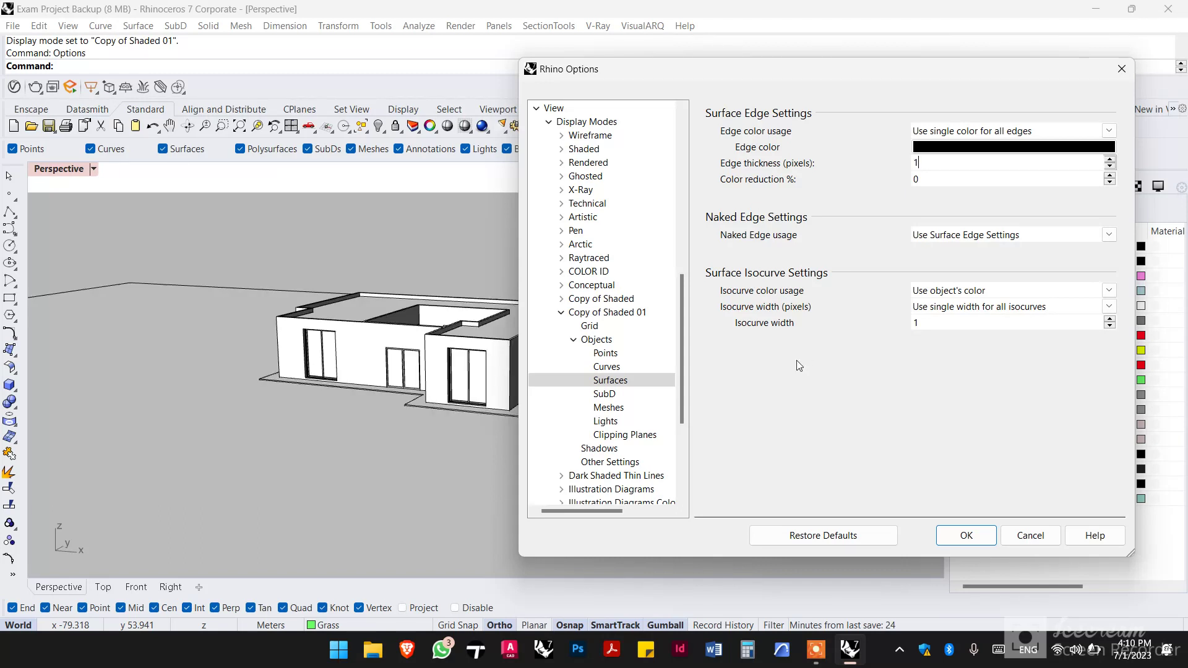
left_click(618, 435)
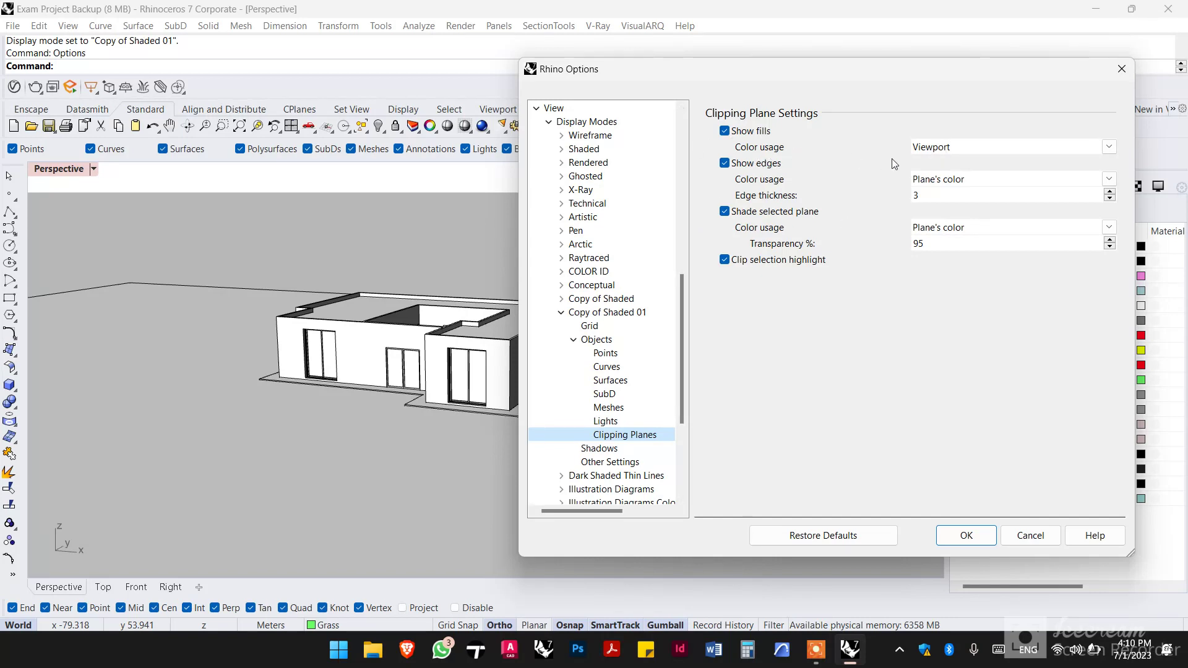
Step: Set the clipping plane fill to Solid color #010101 (RGB 1, 1, 1)
left_click(951, 148)
left_click(956, 199)
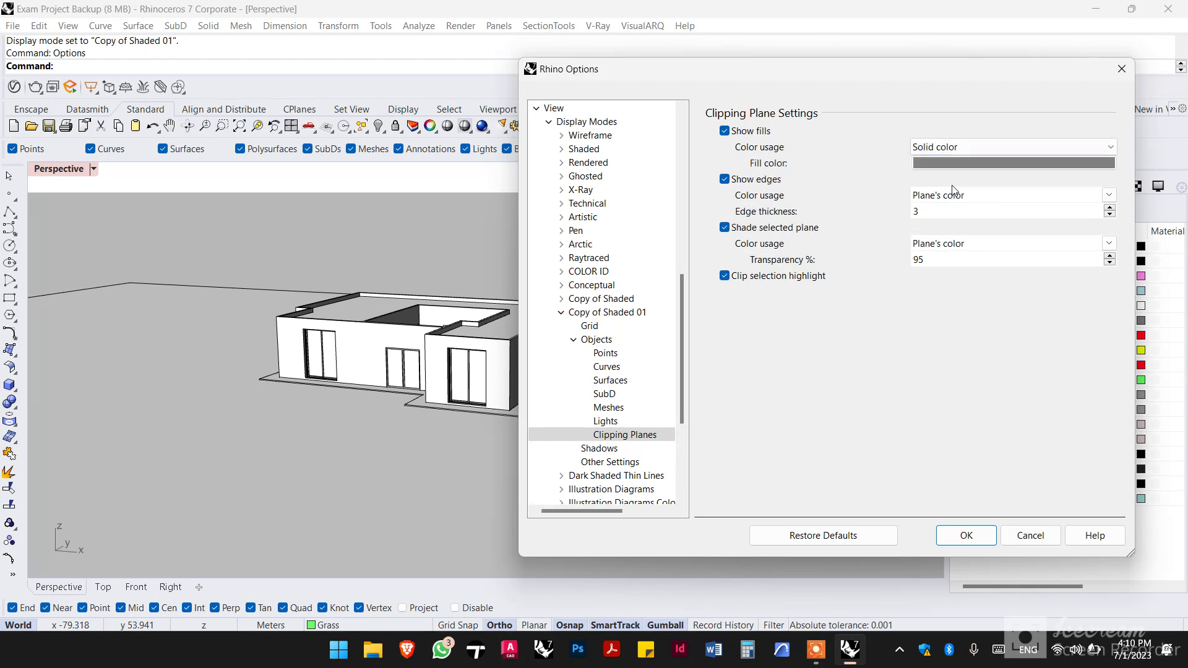
left_click(956, 164)
left_click_drag(530, 359, 592, 380)
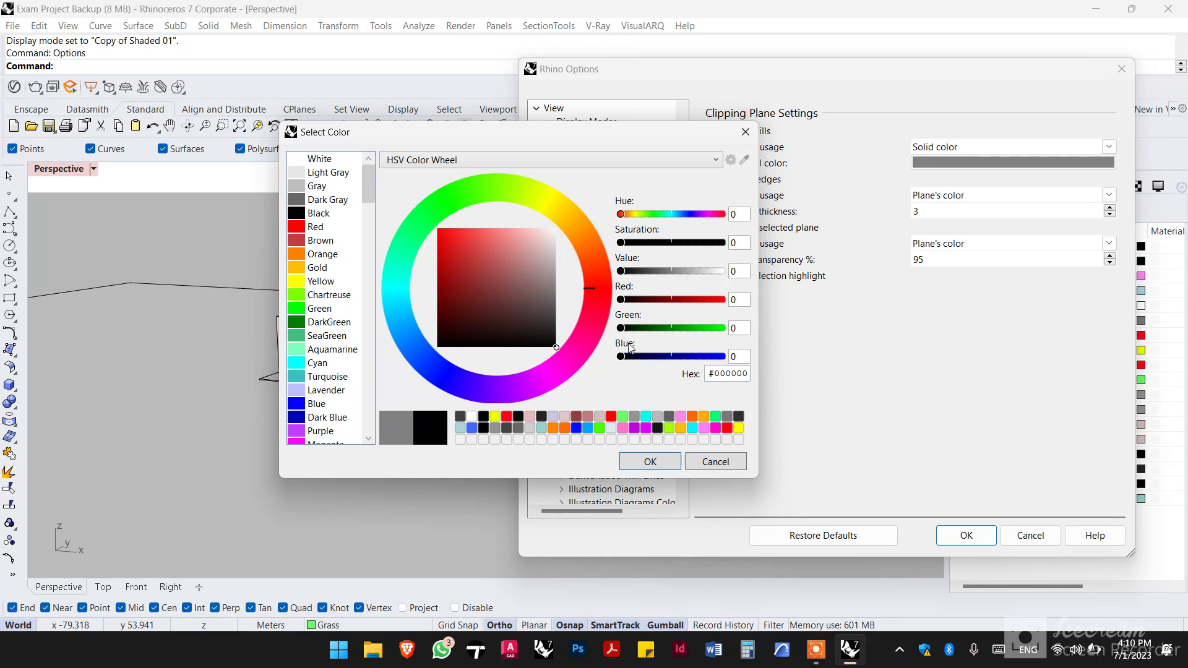
double_click(737, 358)
type("1")
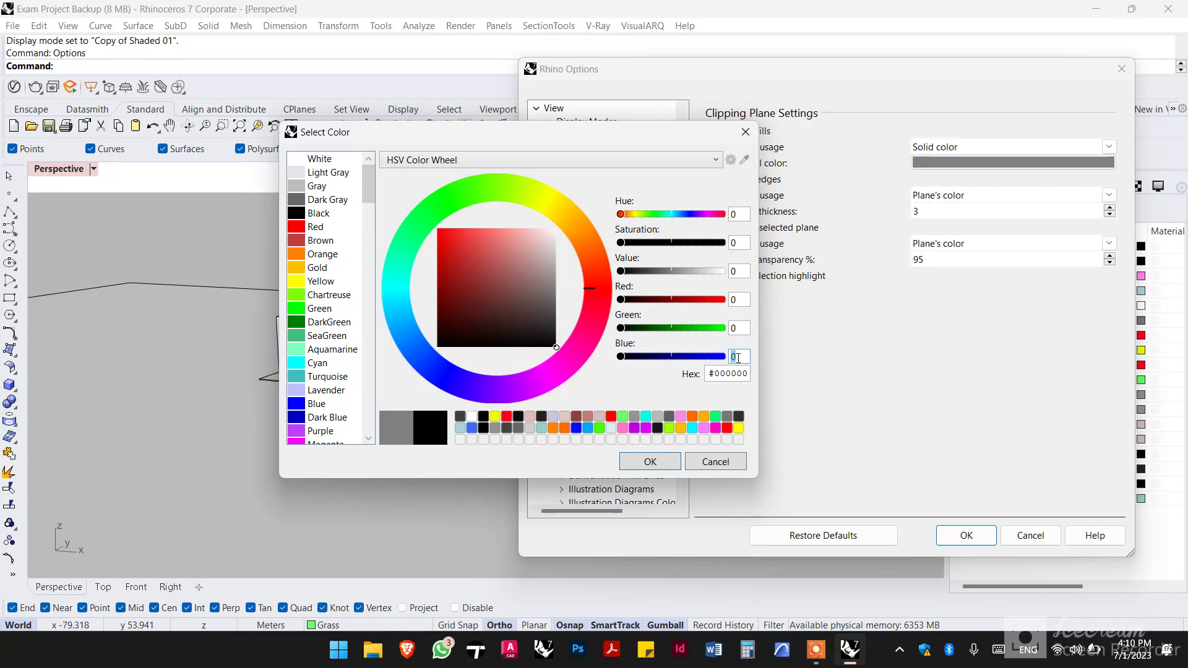
double_click(740, 322)
type("1")
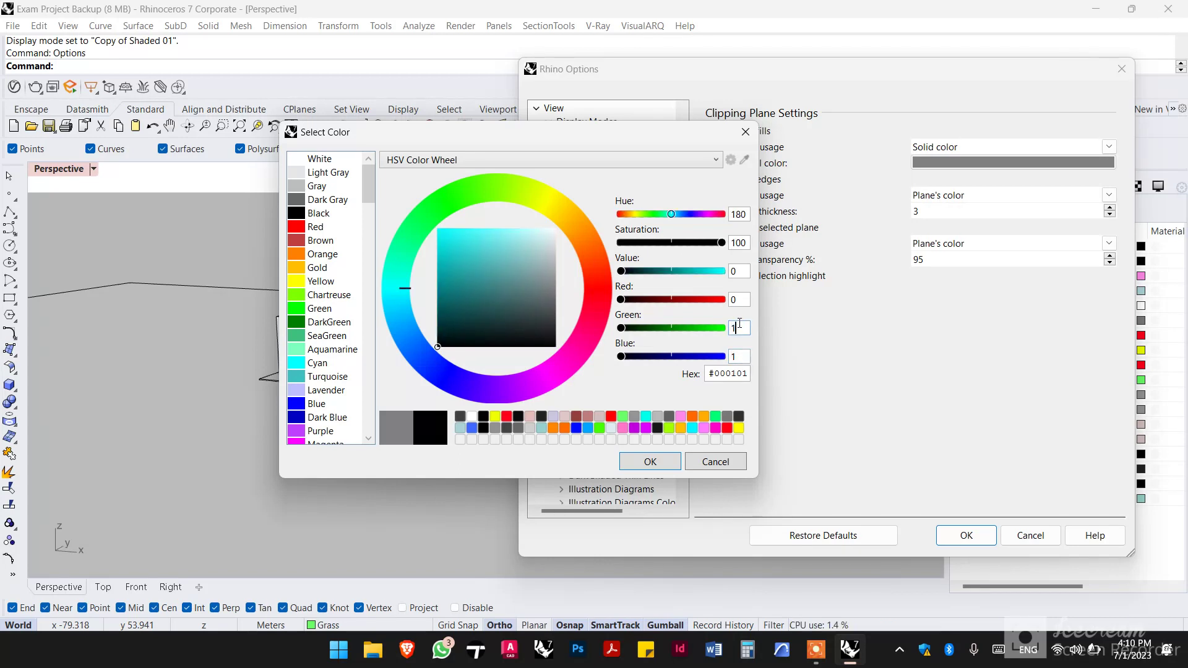
double_click(738, 300)
type("1")
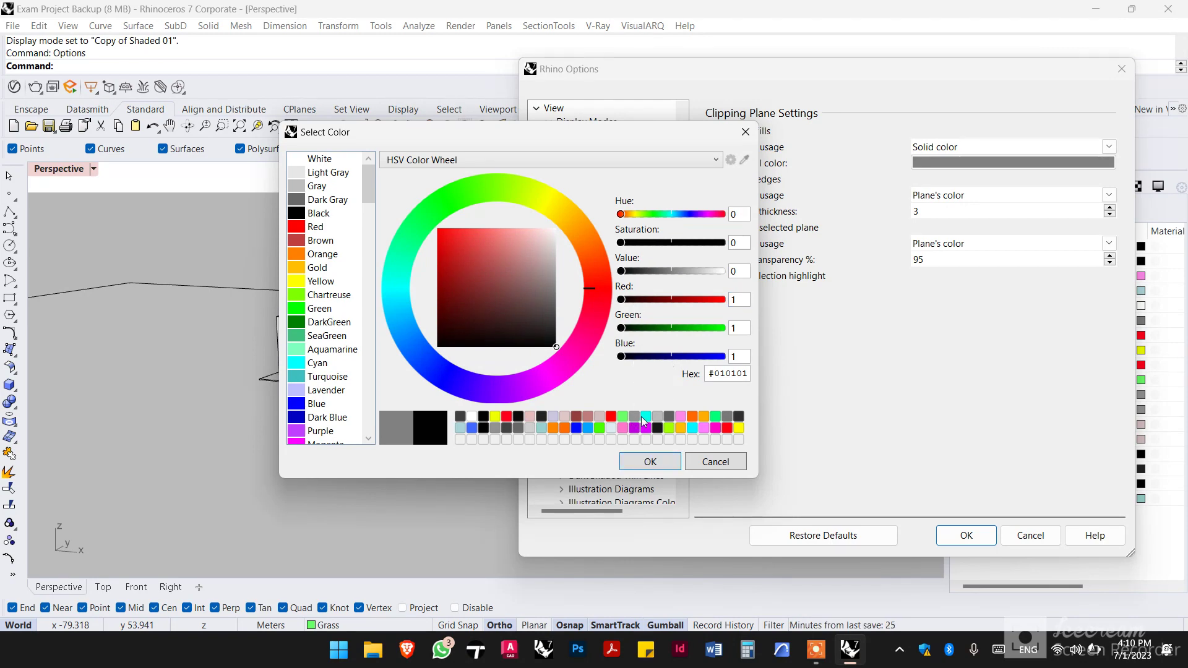
left_click(651, 462)
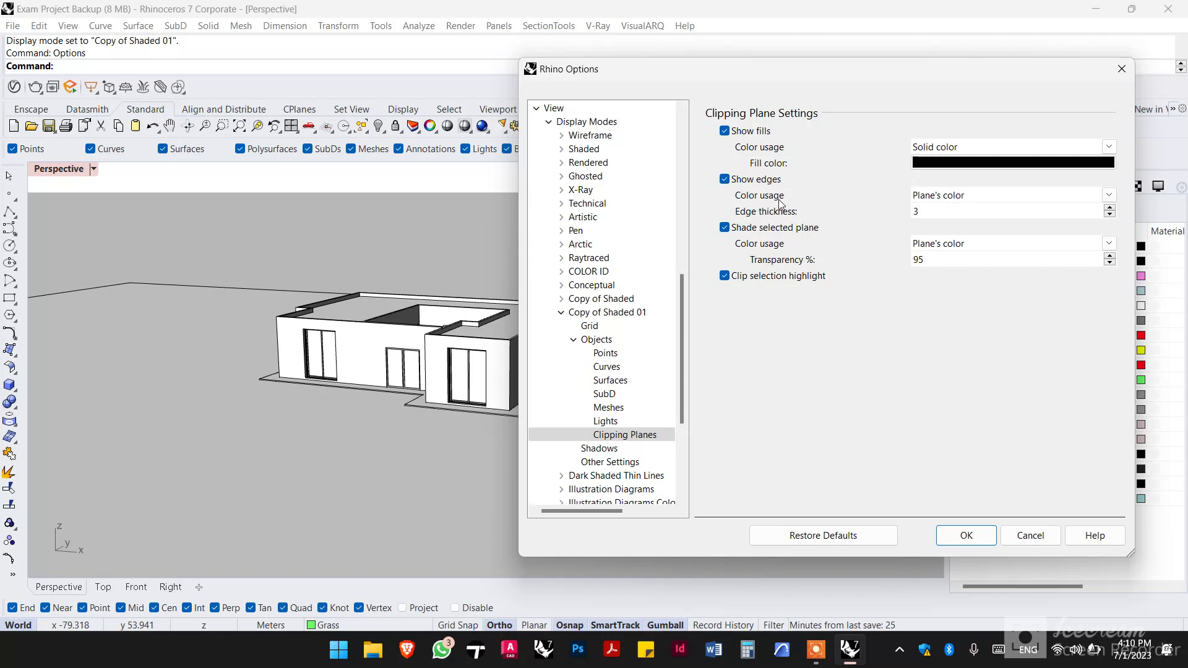
Step: Make clipping plane edges solid black with edge thickness 1
left_click(942, 205)
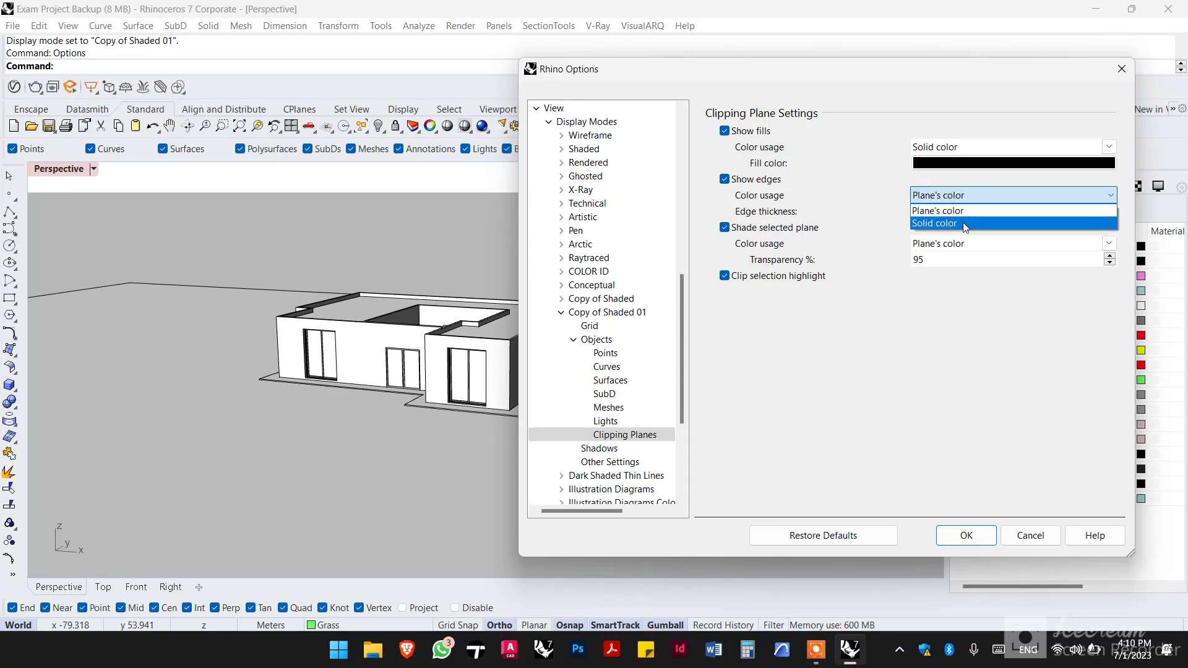
left_click(963, 222)
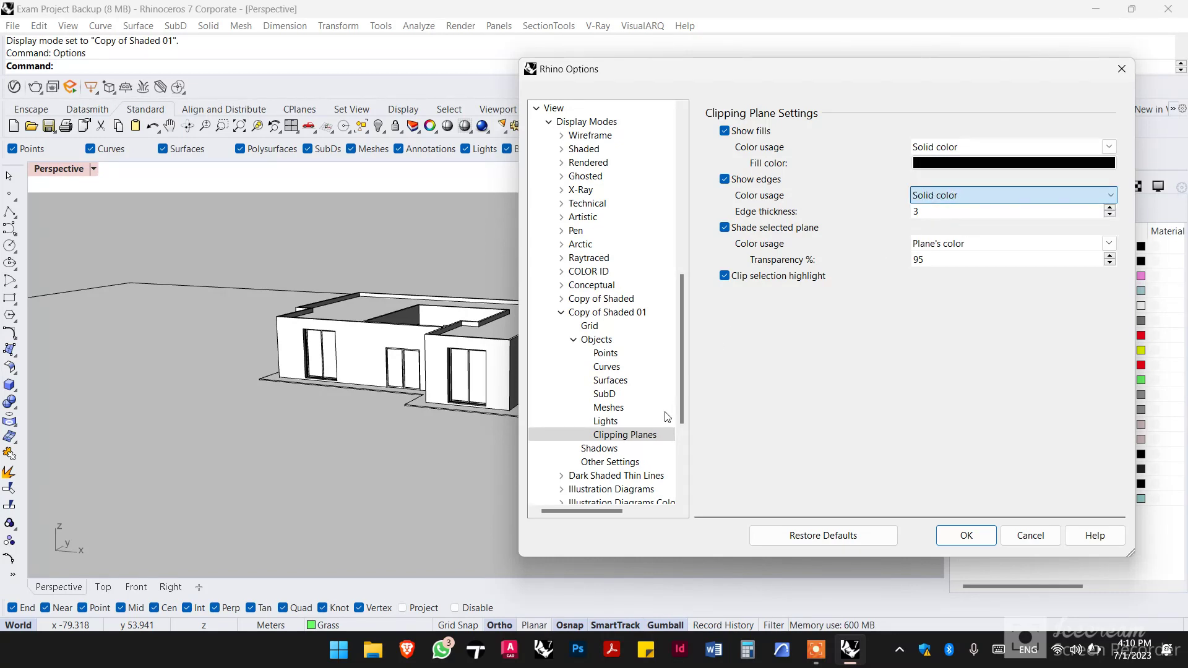
left_click(925, 214)
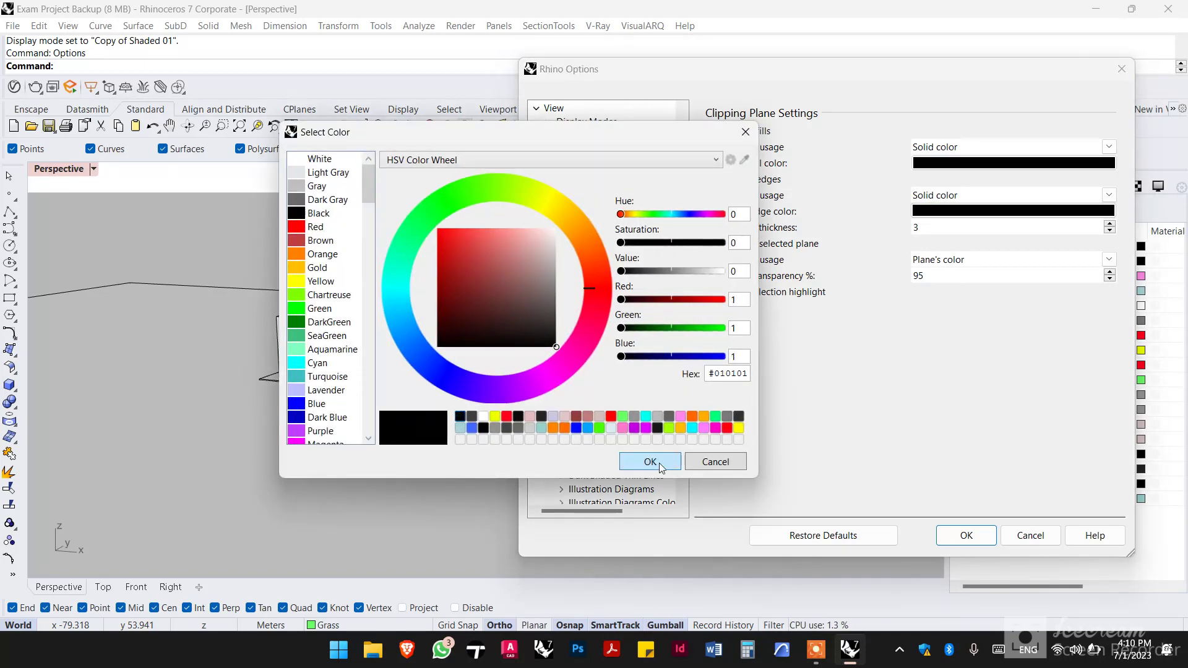
left_click(657, 463)
double_click(913, 228)
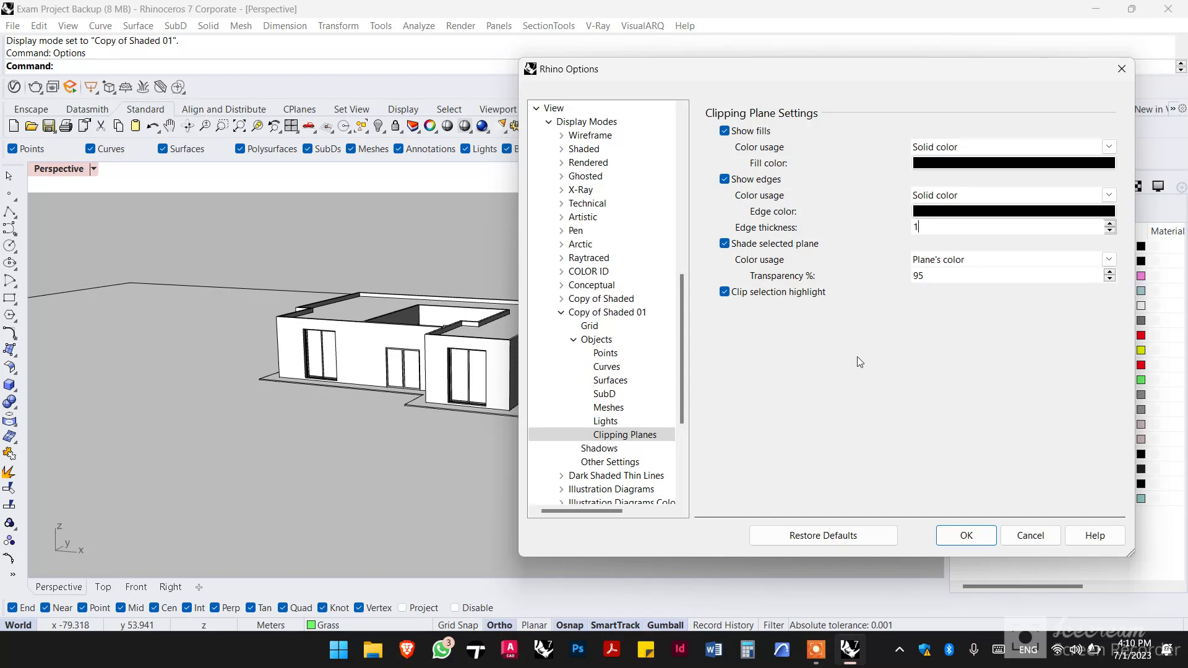
Step: Enable shadows at maximum size, soft edge None and Cleaner self-shadowing
left_click(600, 448)
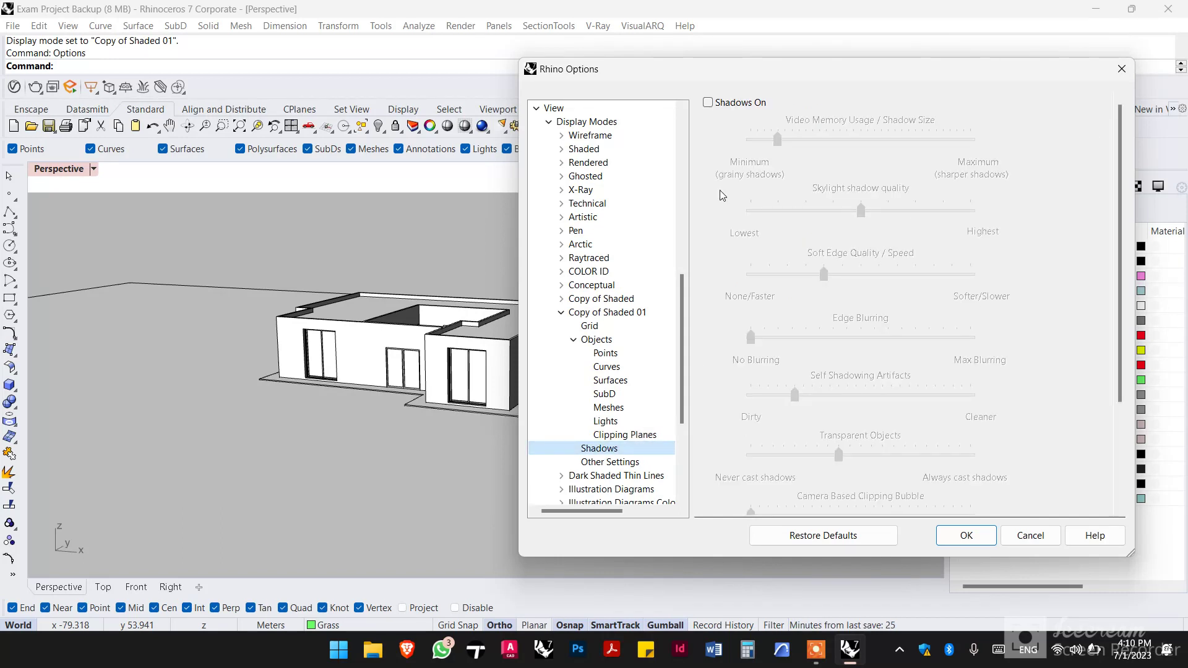
left_click(708, 103)
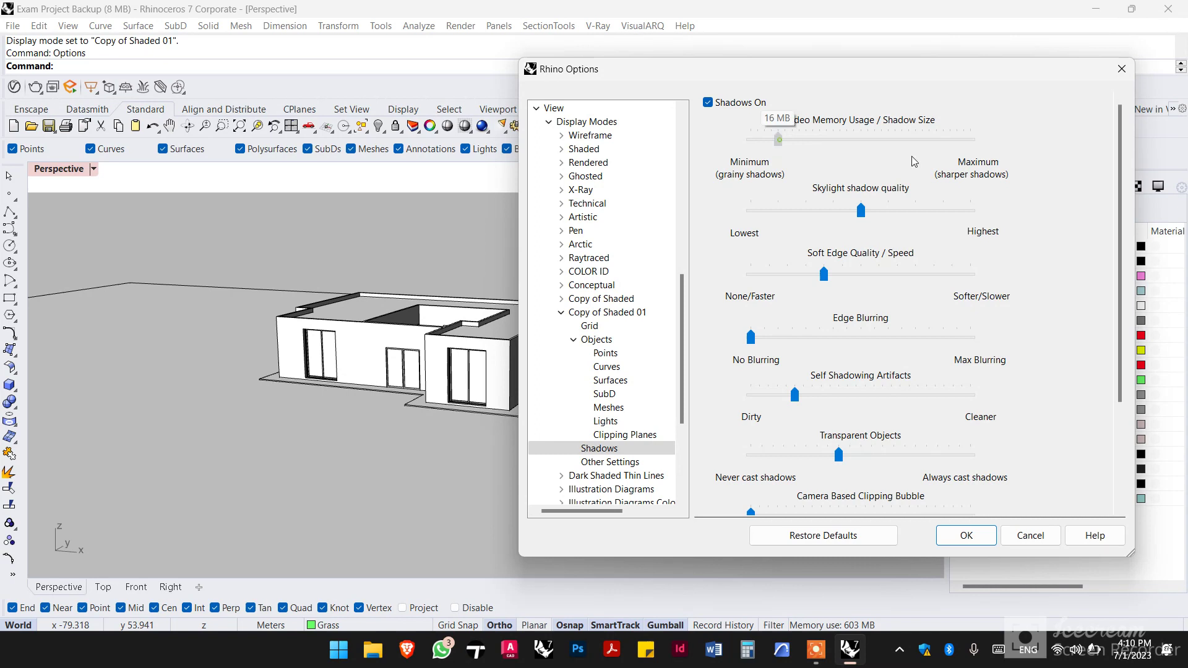
left_click(1000, 143)
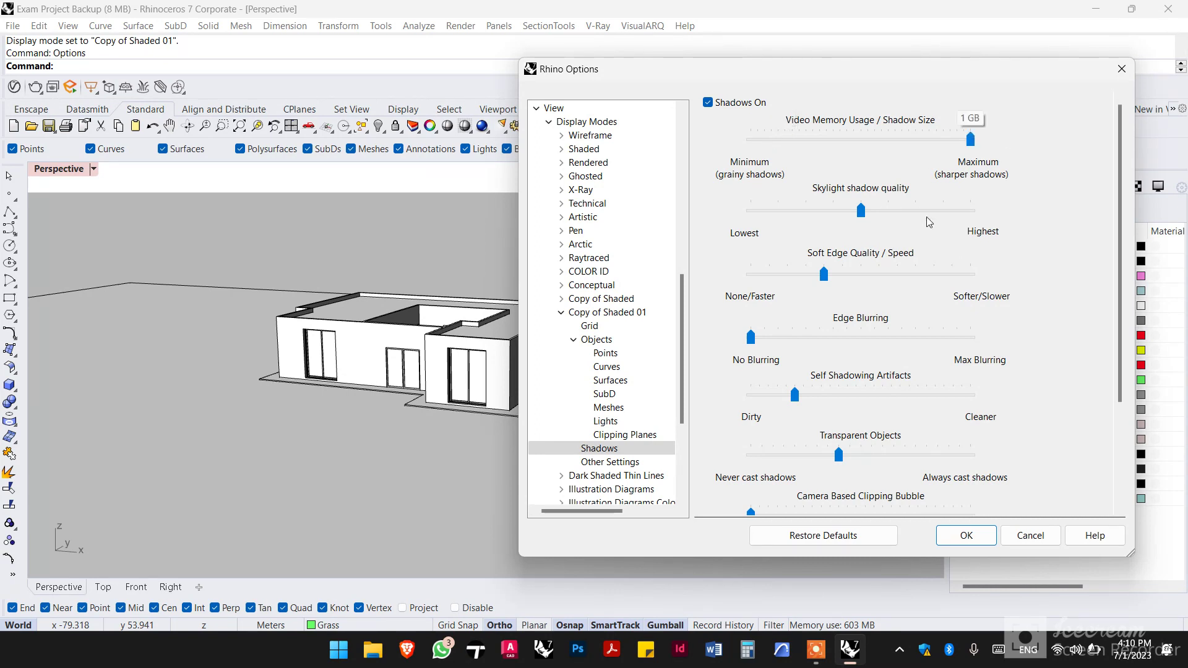
left_click_drag(824, 276, 721, 279)
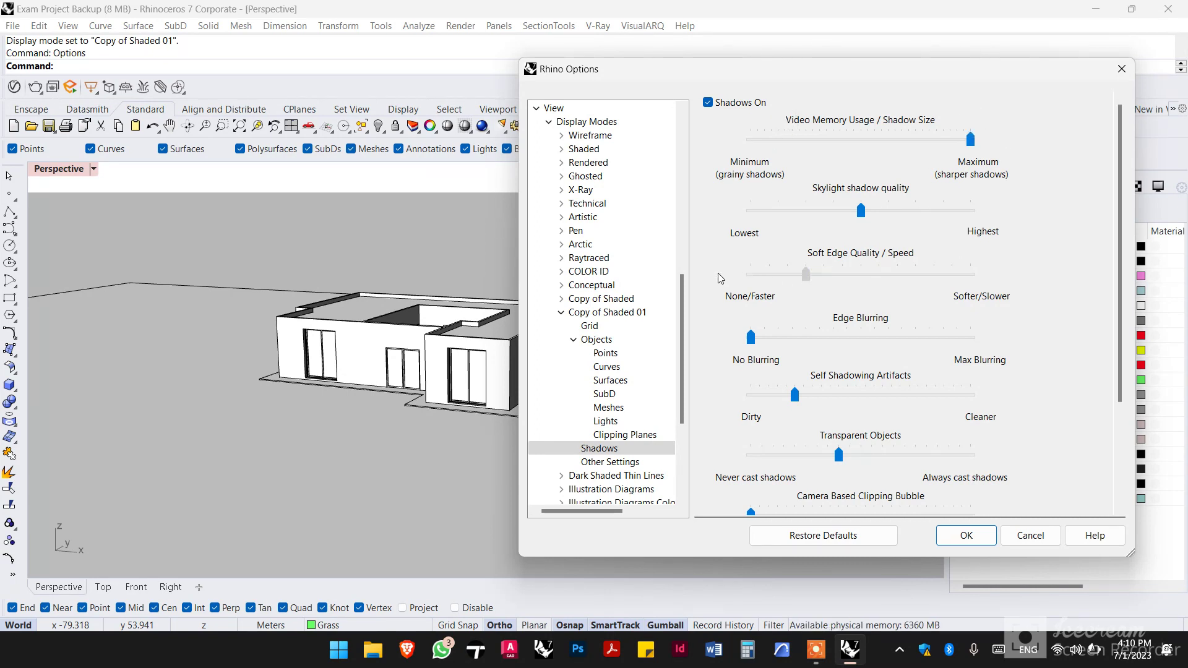
scroll(1043, 287, "down", 3)
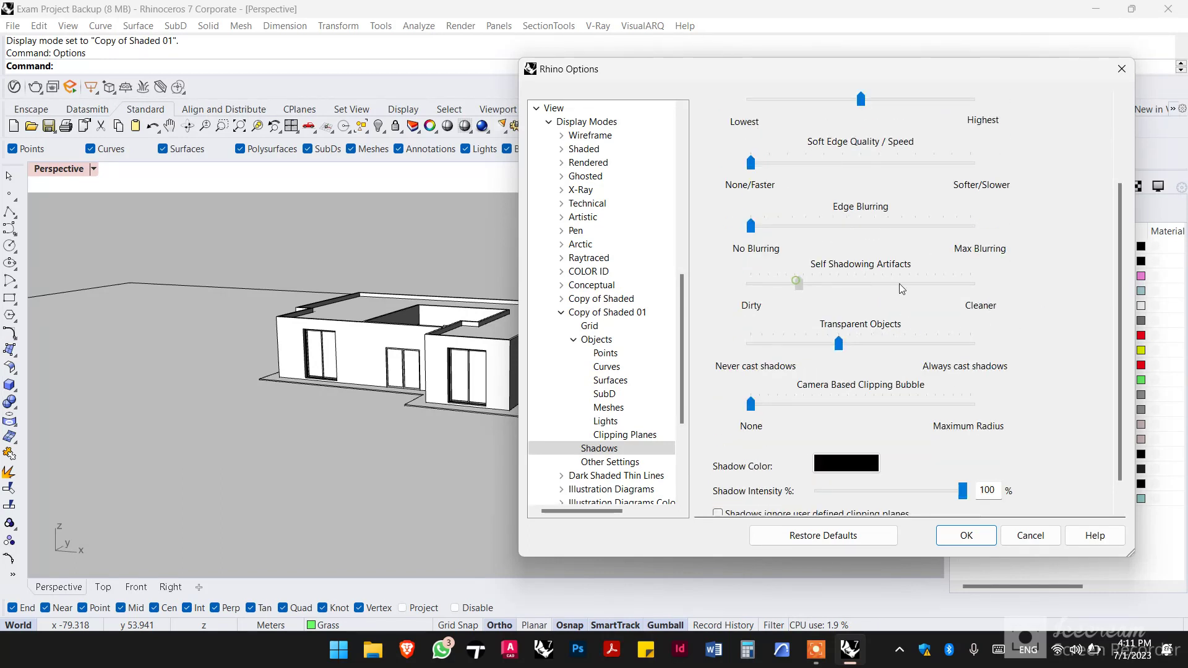
left_click_drag(902, 289, 1027, 288)
scroll(1028, 289, "down", 1)
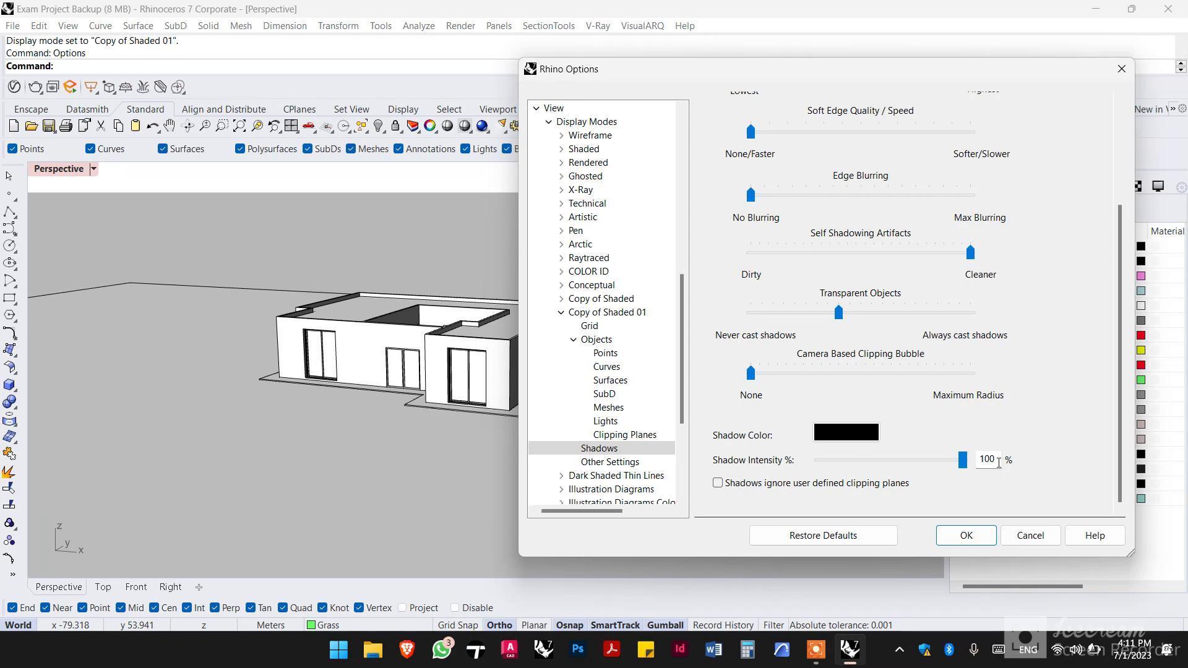
Step: Set shadow intensity to 60, apply, and reopen Options
double_click(992, 459)
type("6")
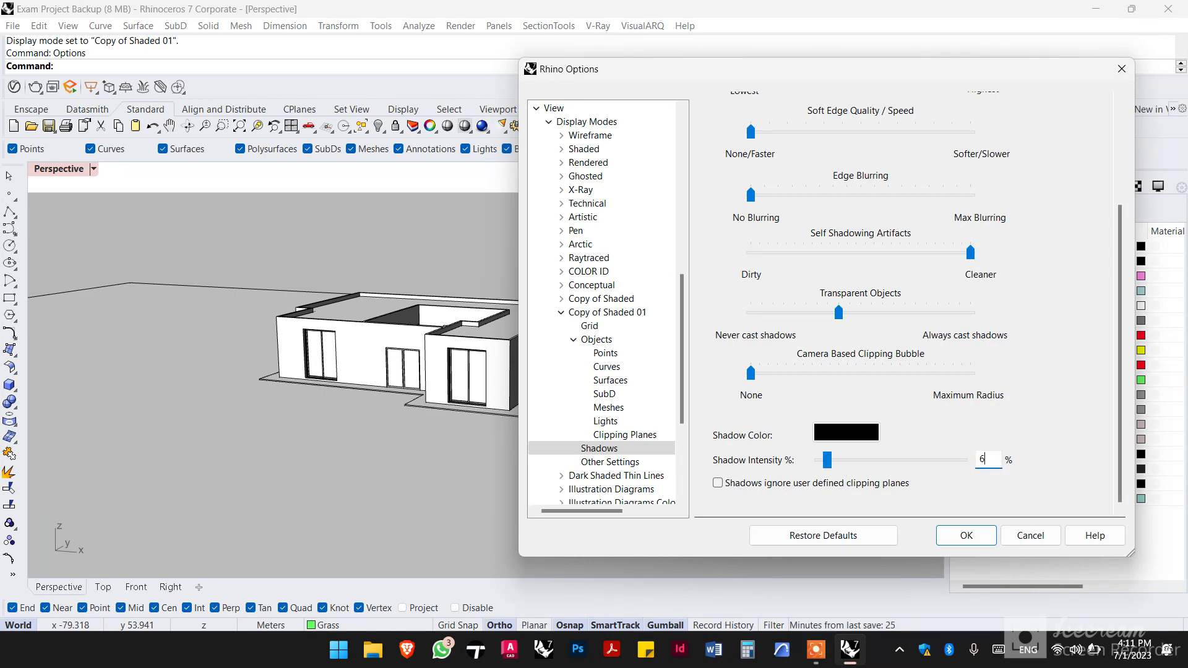
type("0")
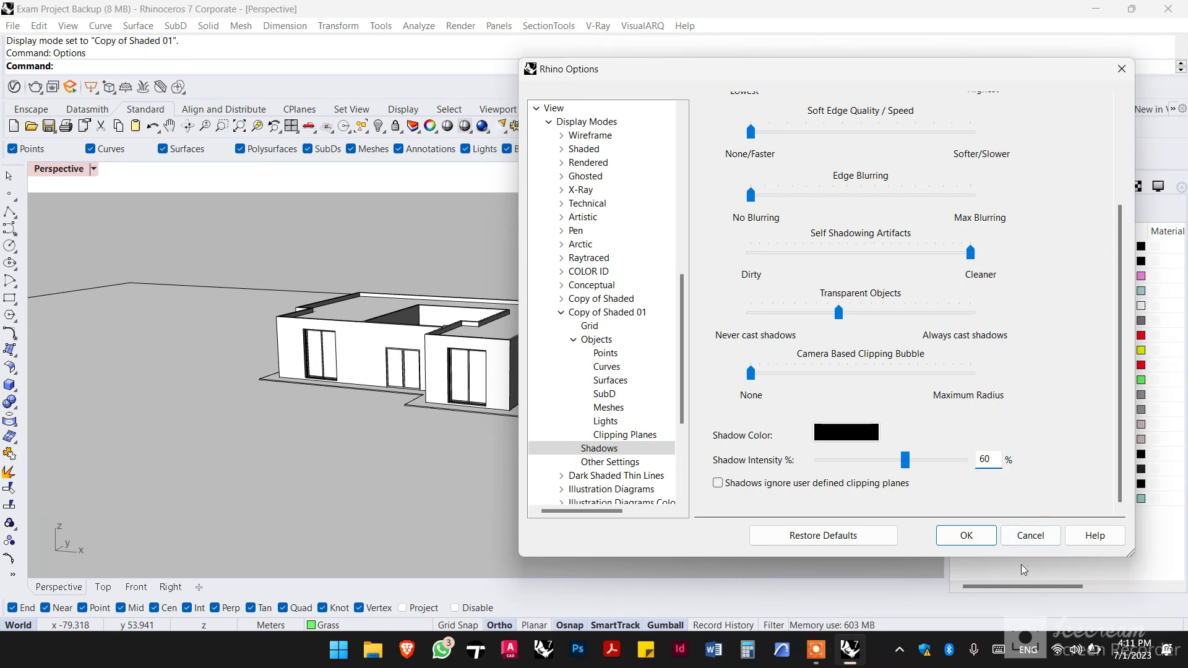
left_click(955, 536)
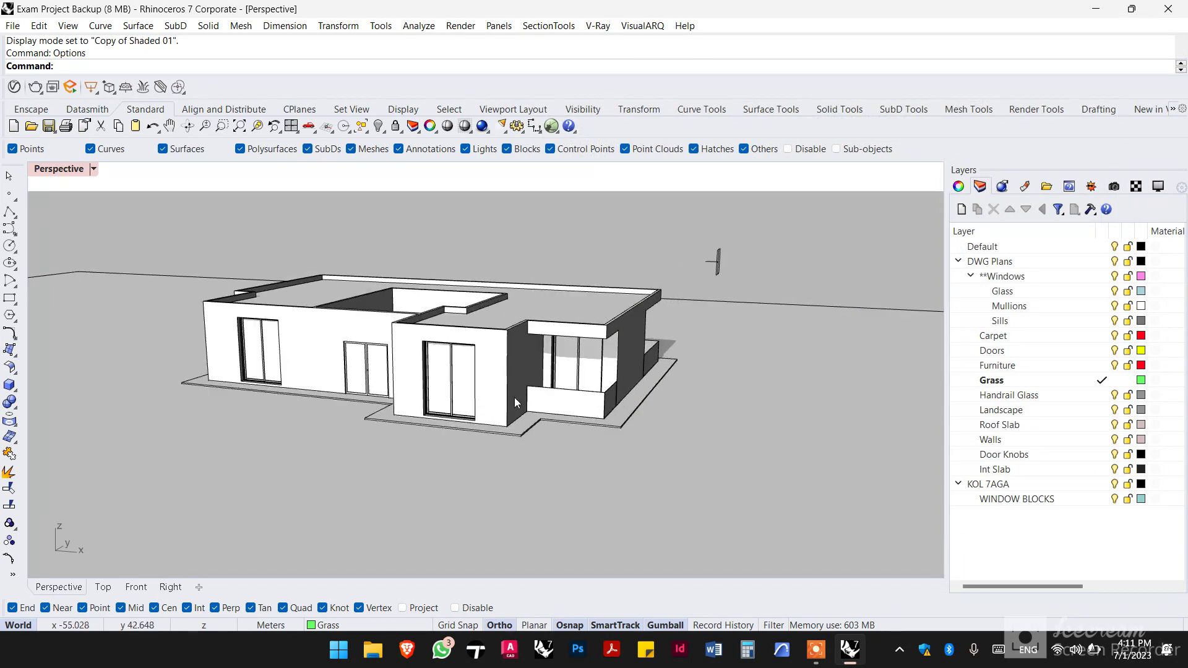
scroll(538, 402, "up", 4)
type("O")
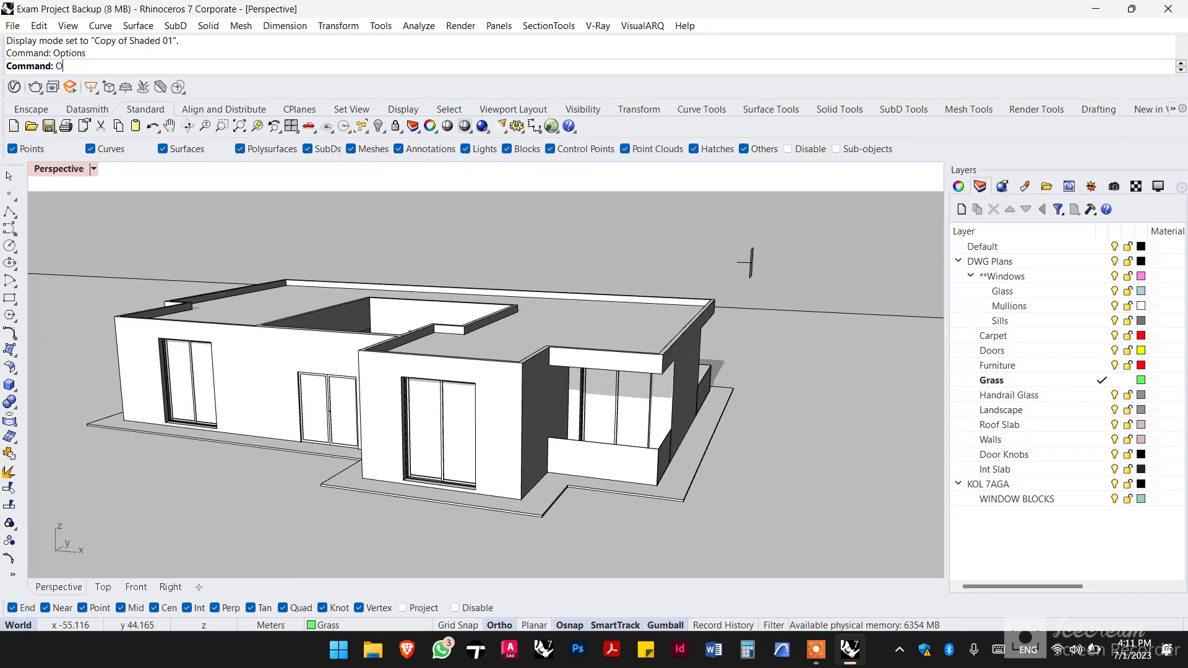
type("p")
key("Return")
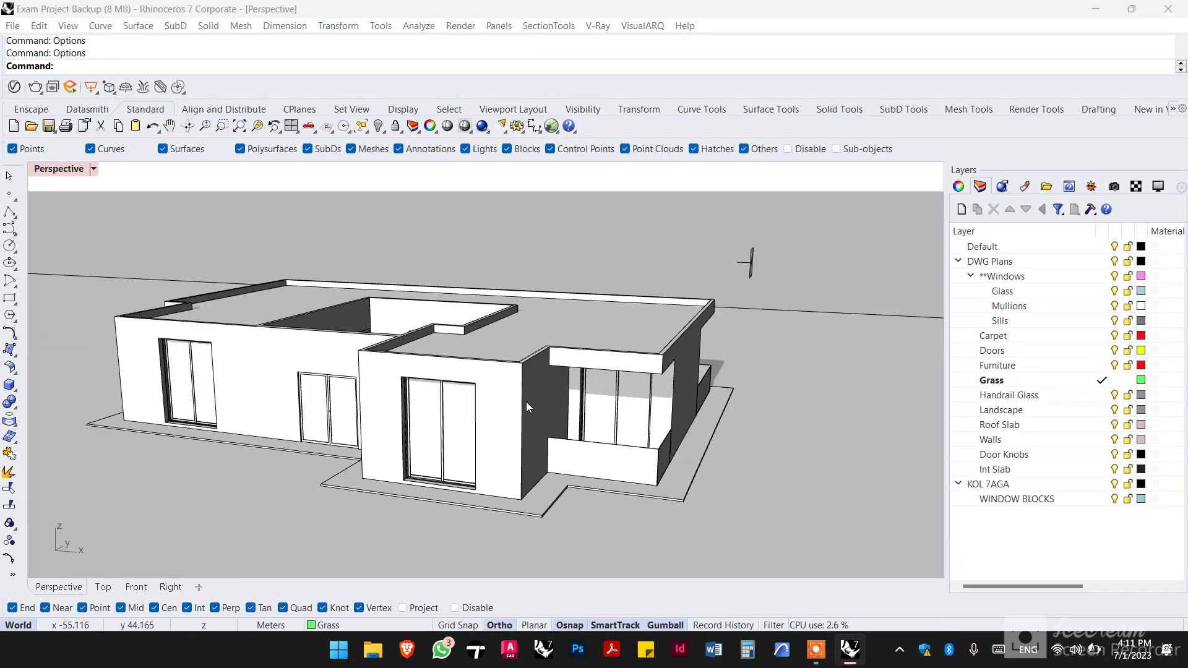
Step: Duplicate Copy of Shaded 01 and rename the new mode Glass
left_click(588, 245)
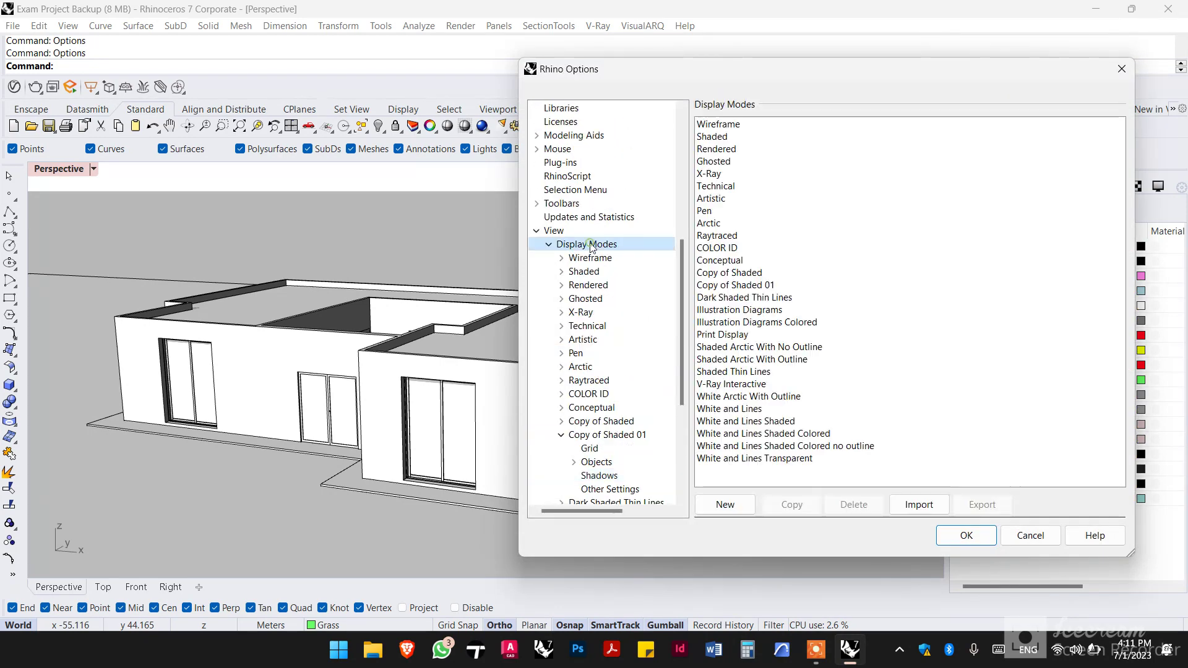
left_click(755, 285)
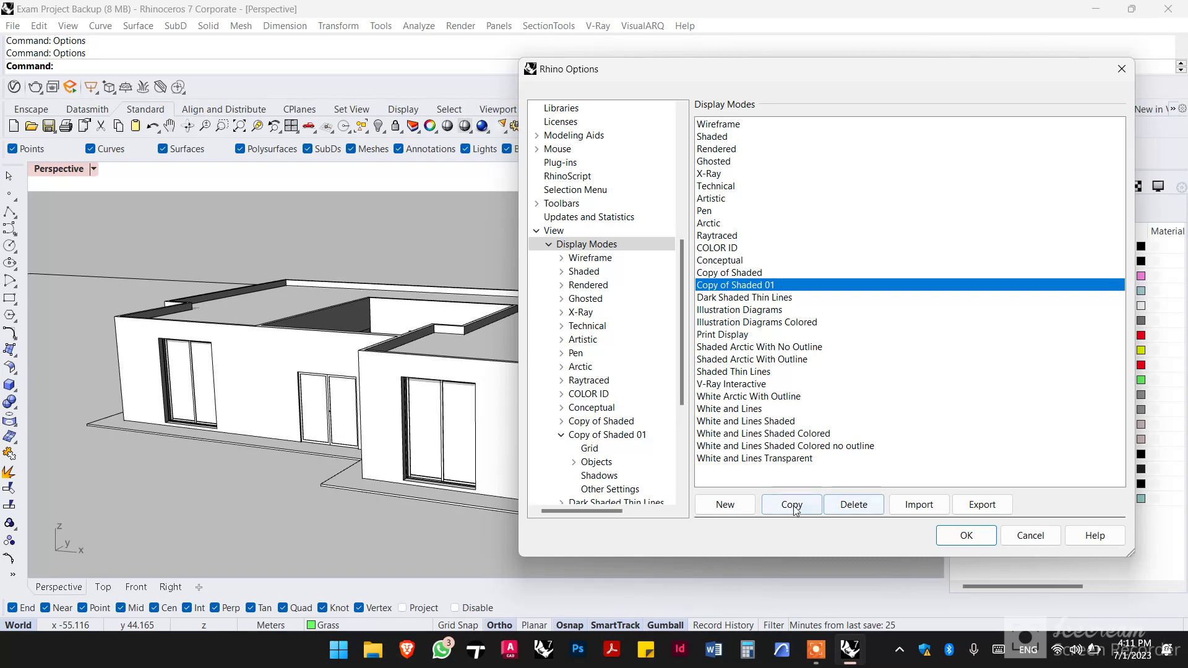
left_click(803, 509)
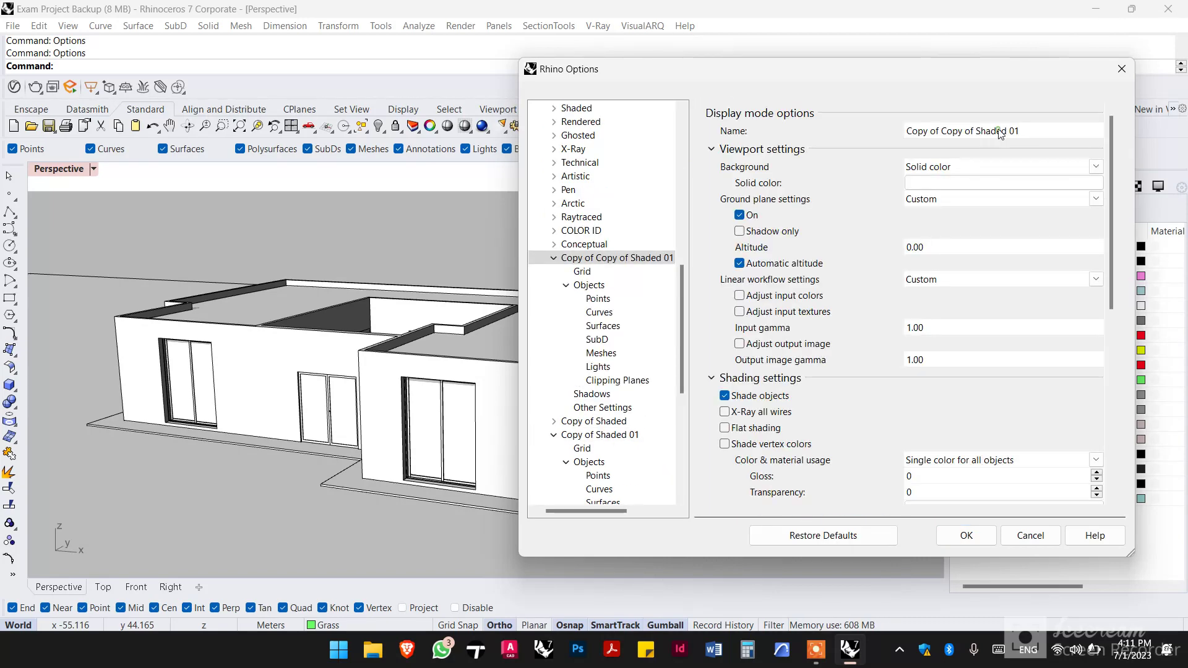
triple_click(998, 130)
type("Glass")
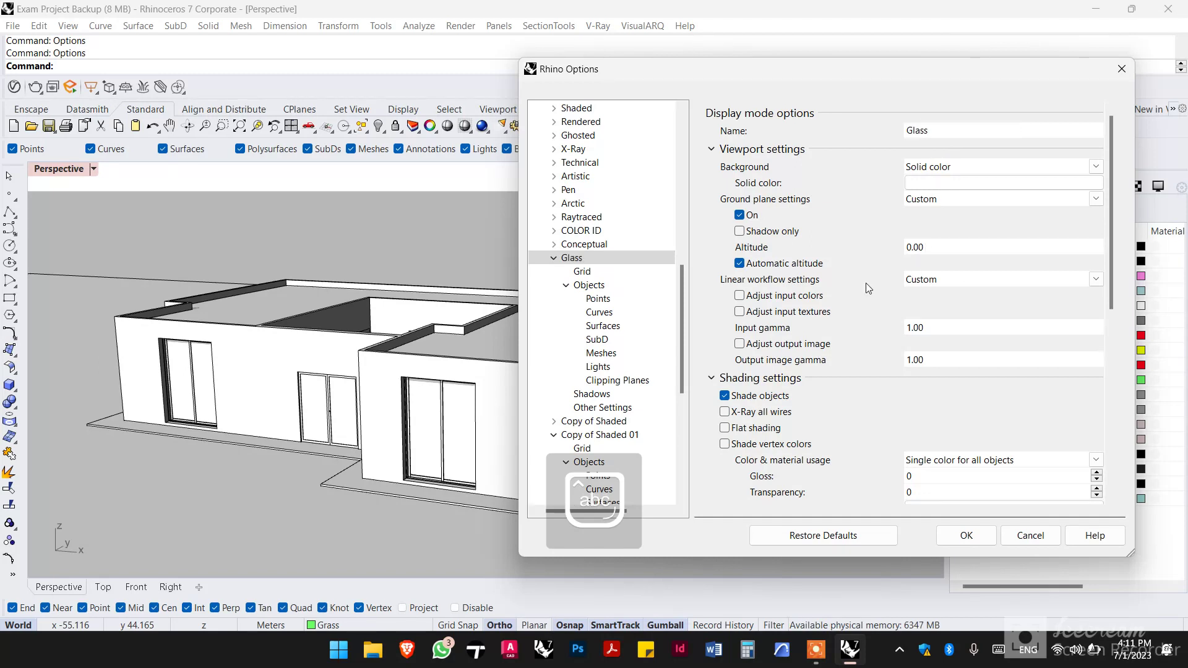
Step: Make Glass use each object's colour with transparency 65, and save
scroll(866, 283, "down", 5)
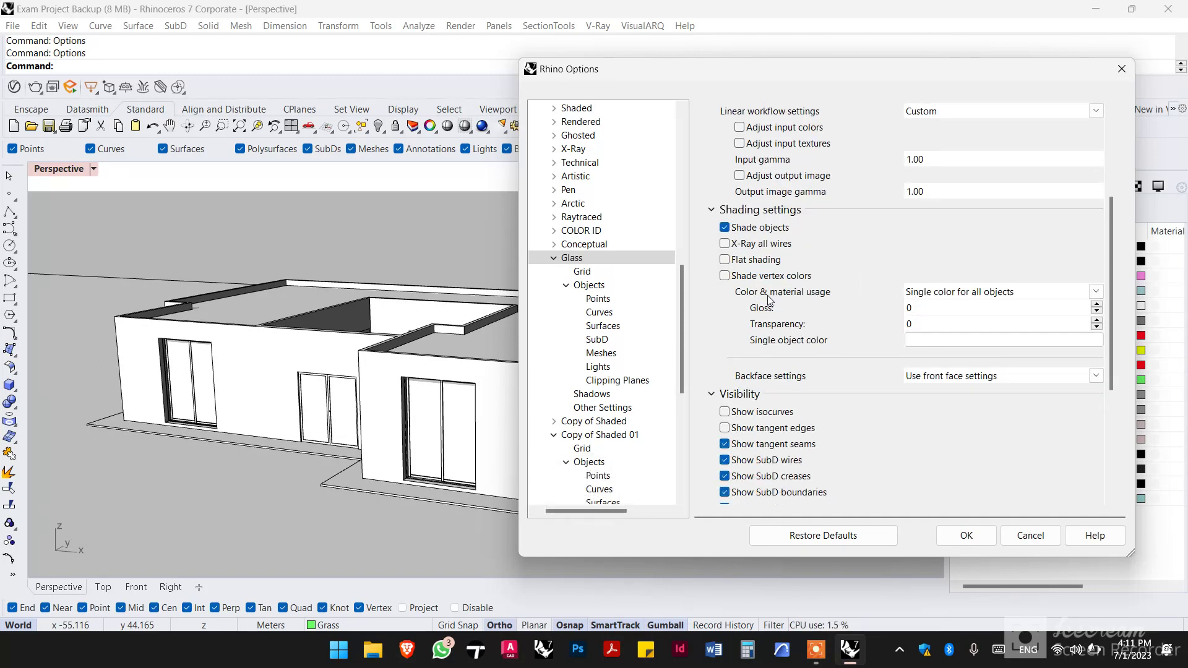
left_click(932, 295)
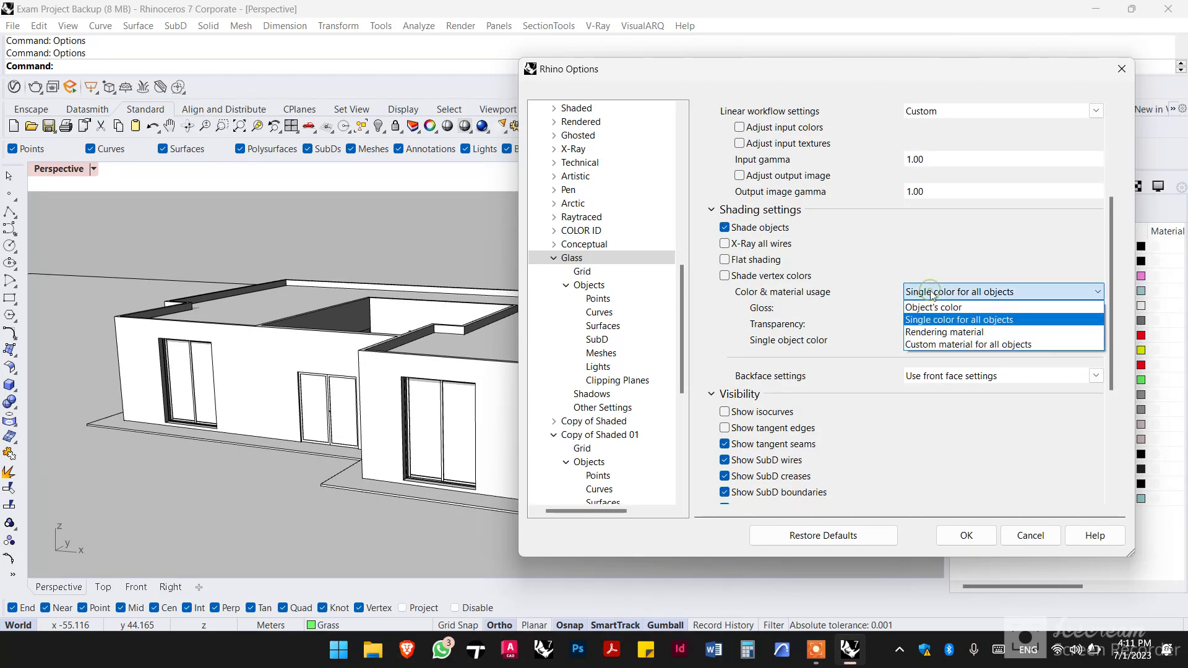
left_click(972, 309)
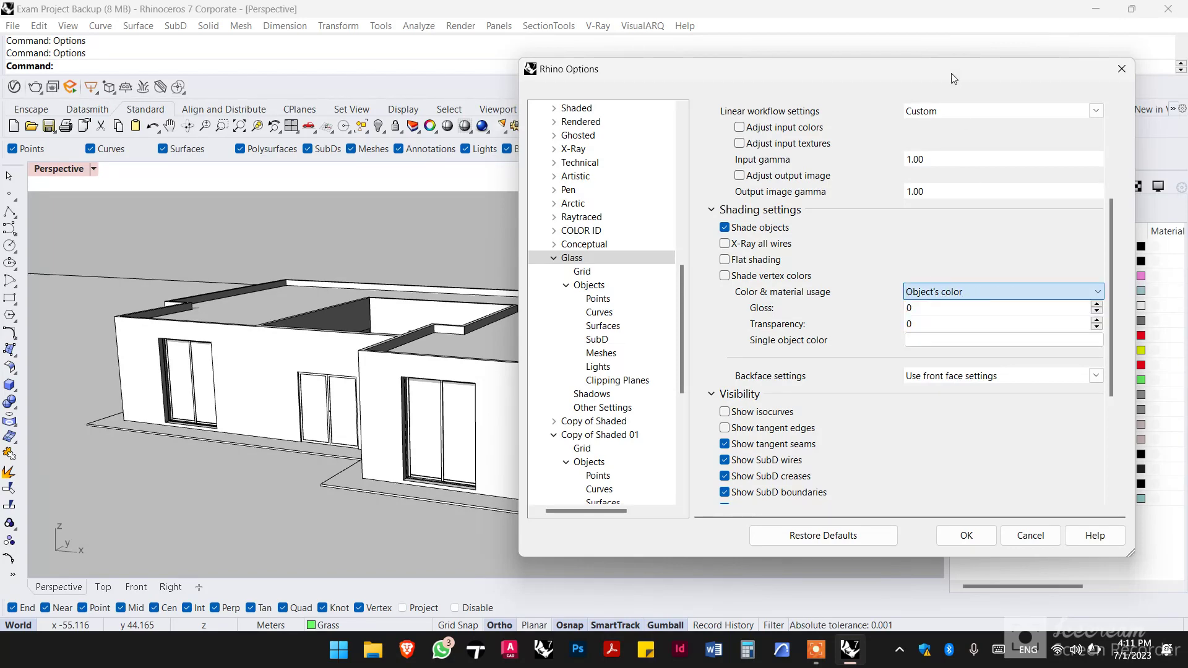
left_click_drag(791, 81, 625, 98)
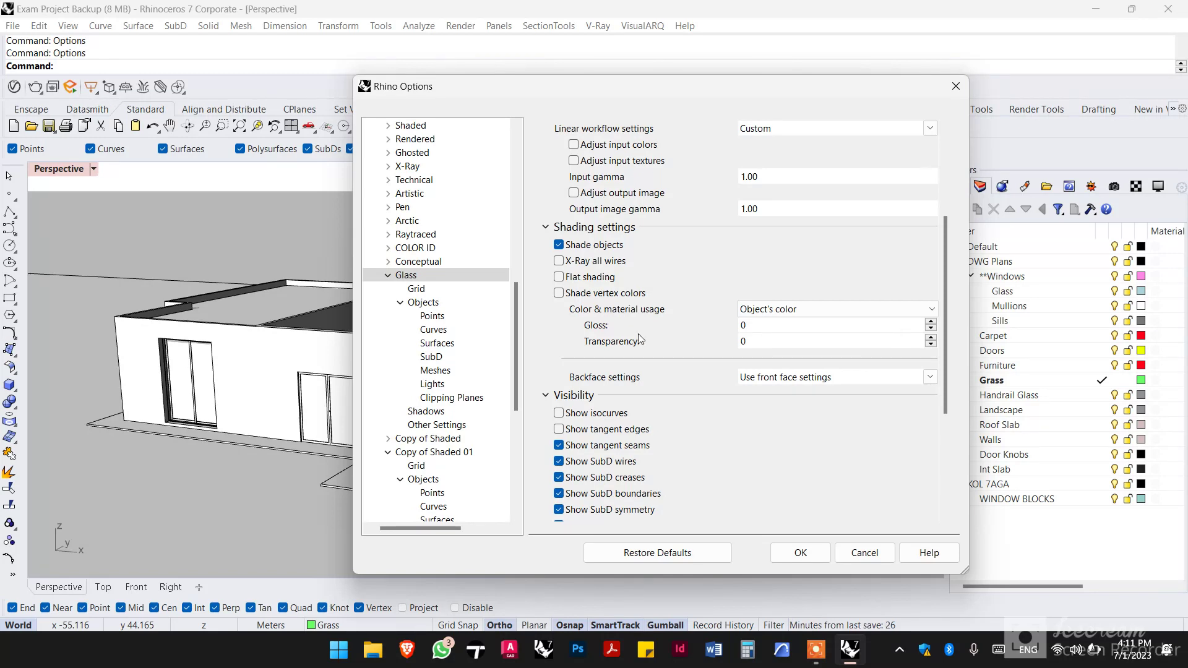
left_click(770, 341)
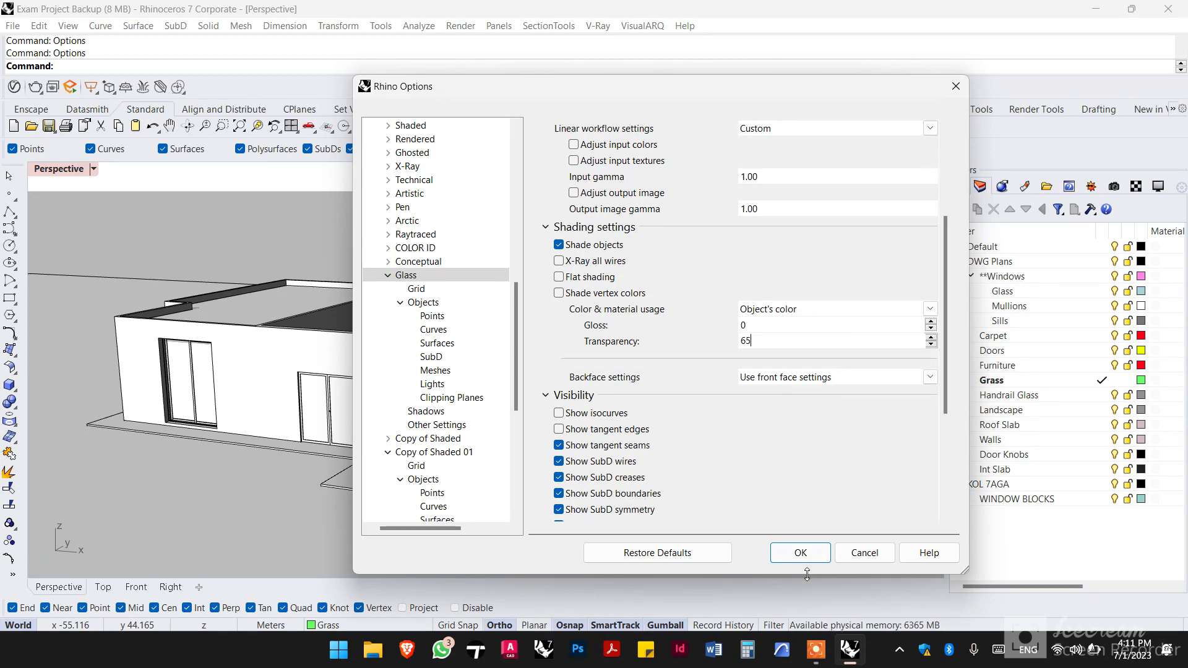
left_click(814, 554)
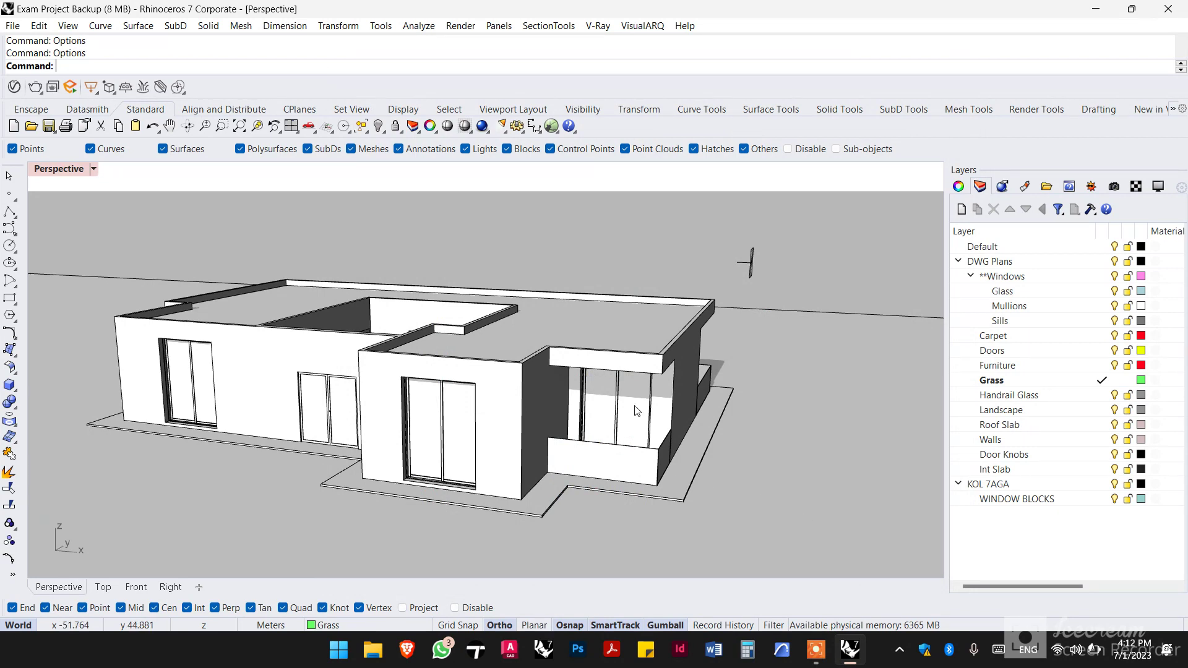
Step: Select all Glass layer objects and set their display mode to Glass with SetObjectDisplayMode
right_click(1037, 296)
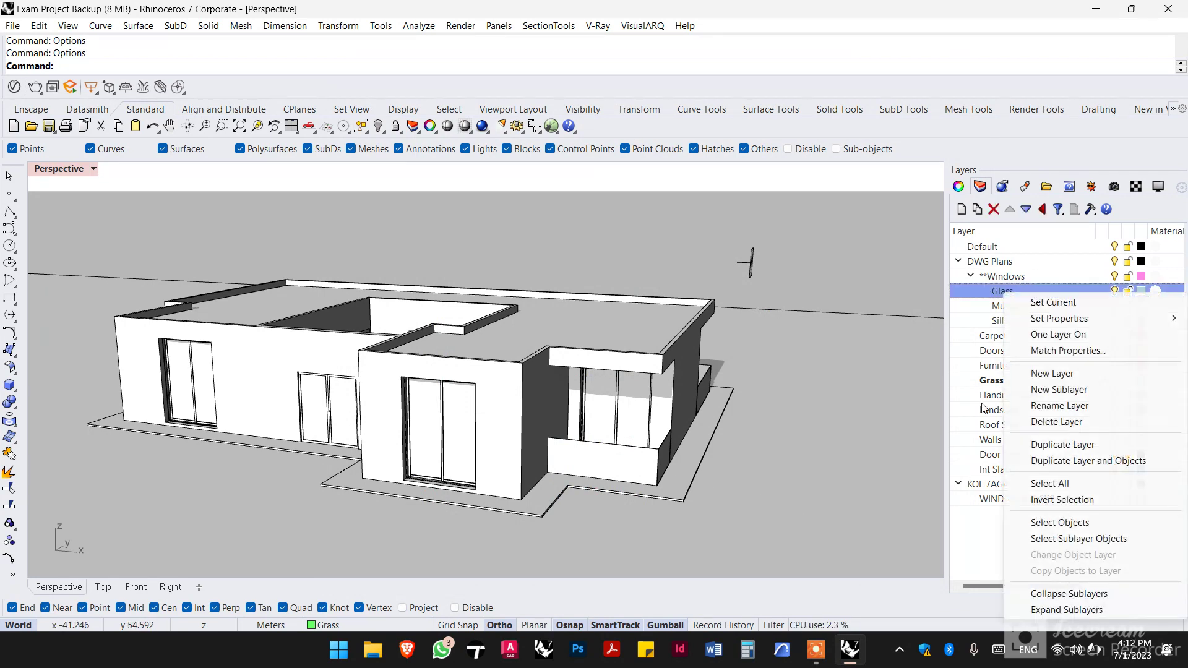
left_click(1060, 522)
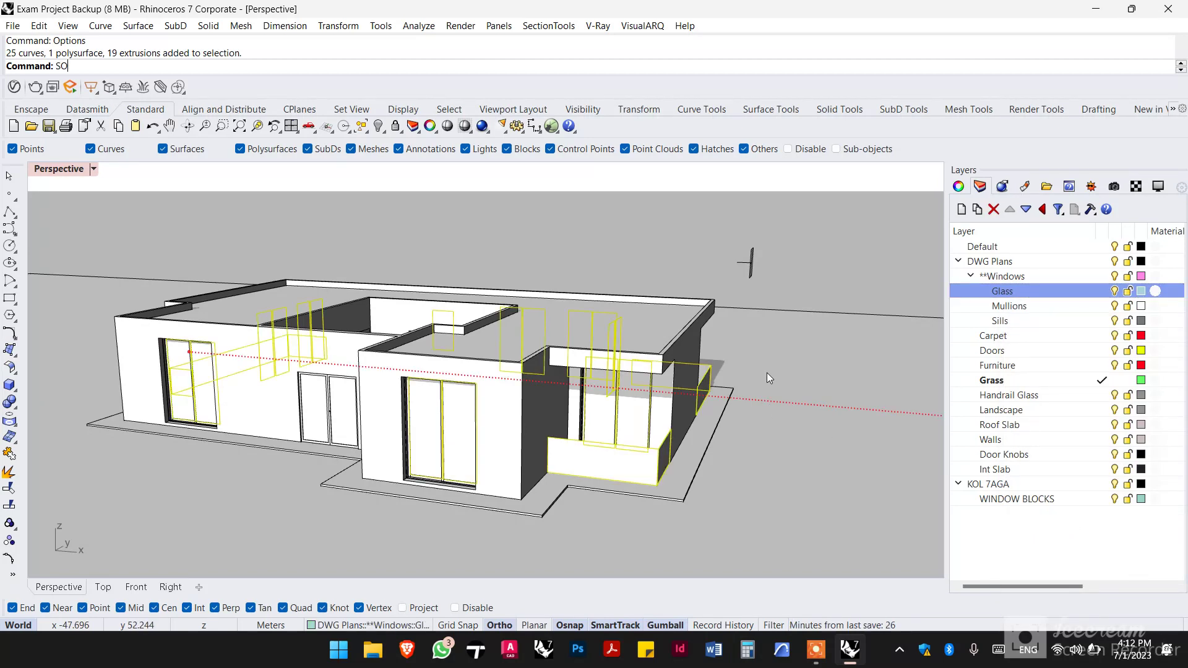
type("SO")
key("BackSpace")
type("etObjectDisplayMode")
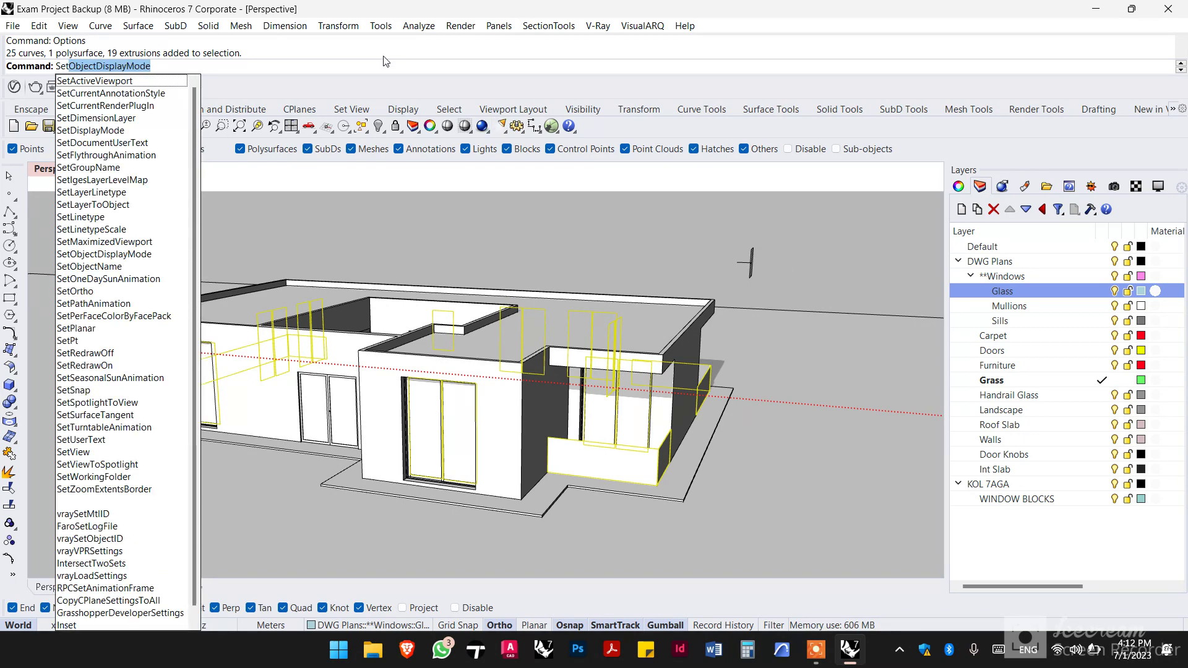
key("Return")
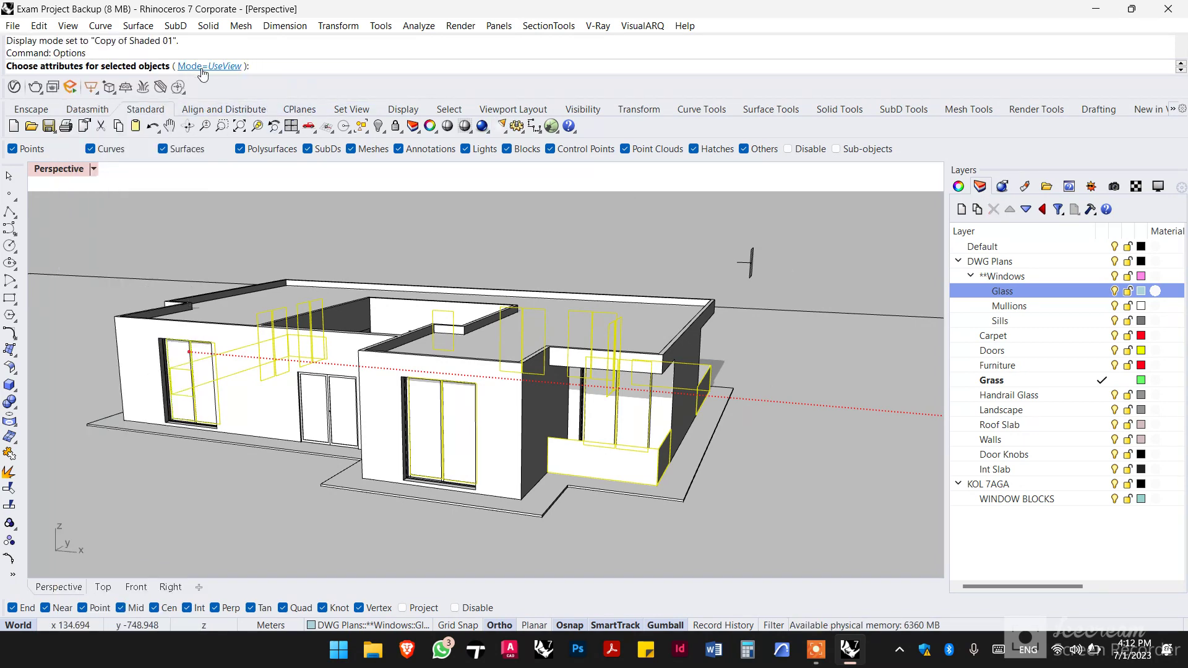
left_click(195, 67)
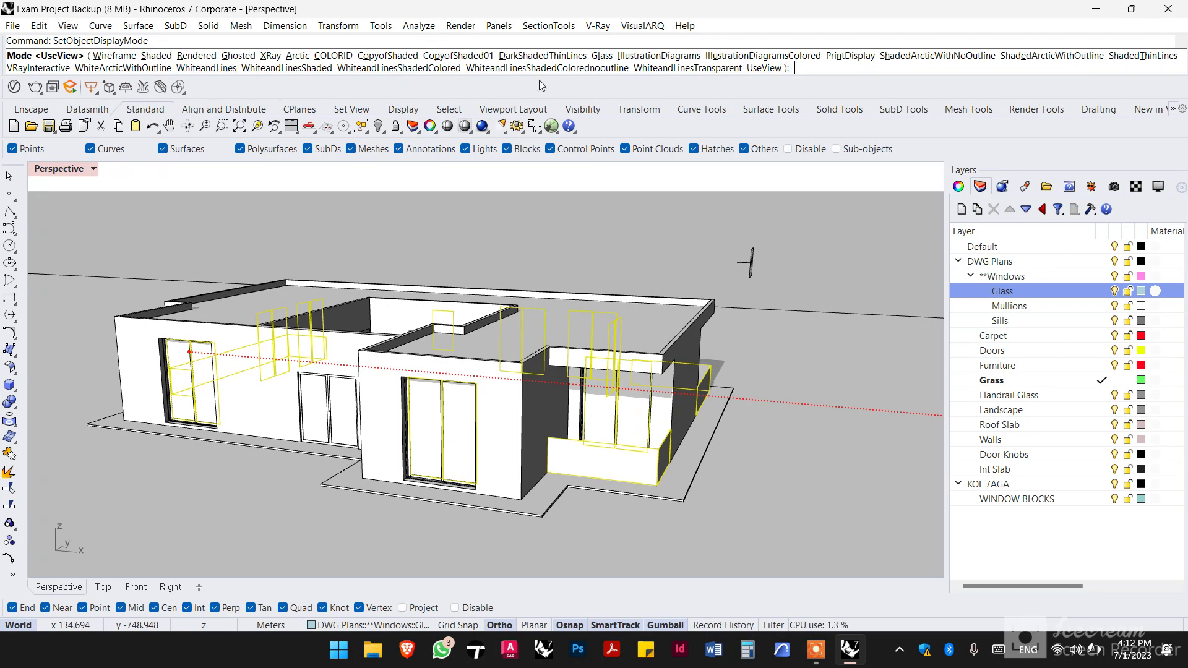
left_click(600, 57)
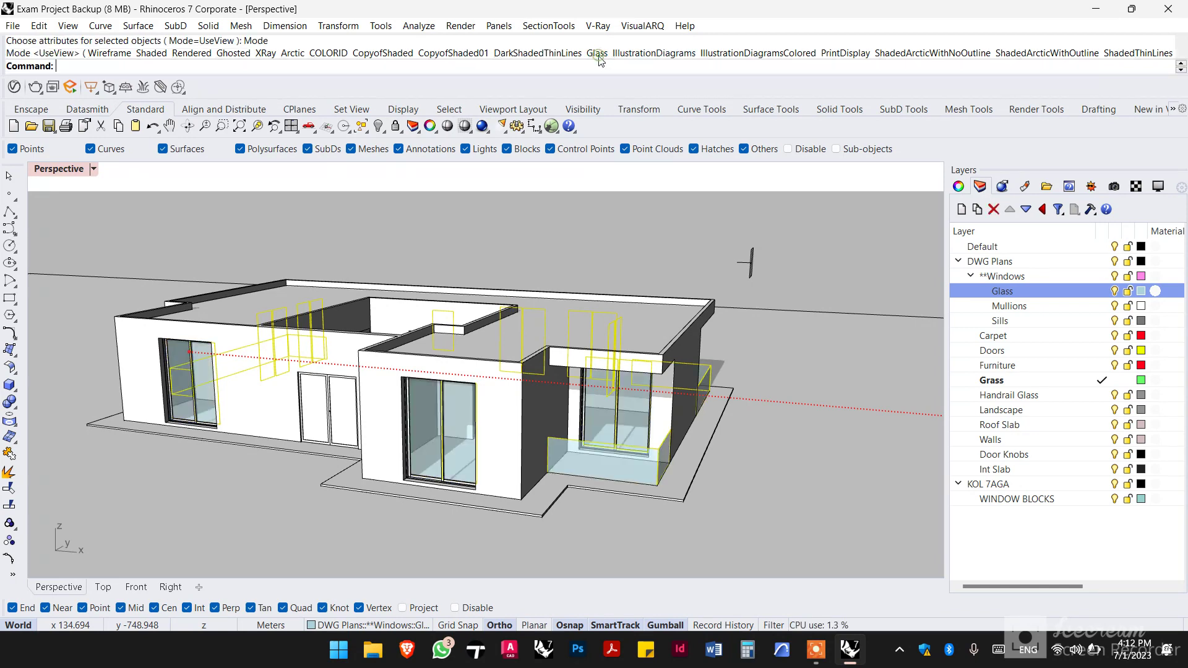
Step: Orbit the Perspective view to a near-frontal angle to check the translucent glass
scroll(589, 285, "down", 3)
right_click_drag(589, 285, 514, 316)
scroll(519, 299, "up", 5)
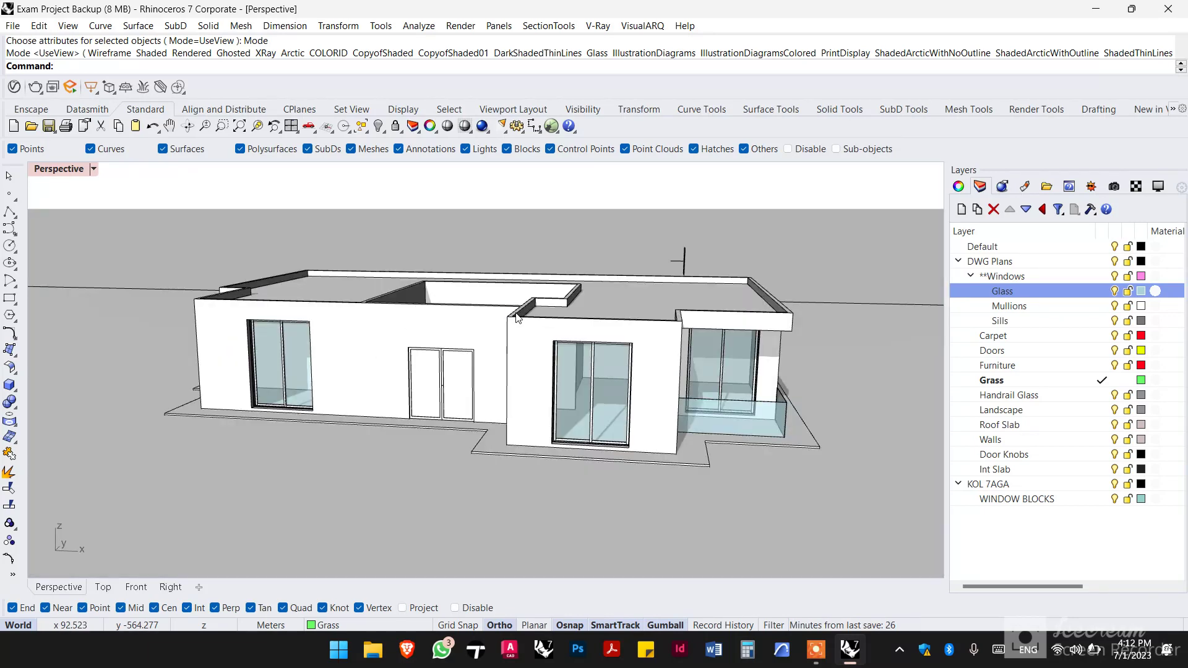
scroll(461, 330, "up", 2)
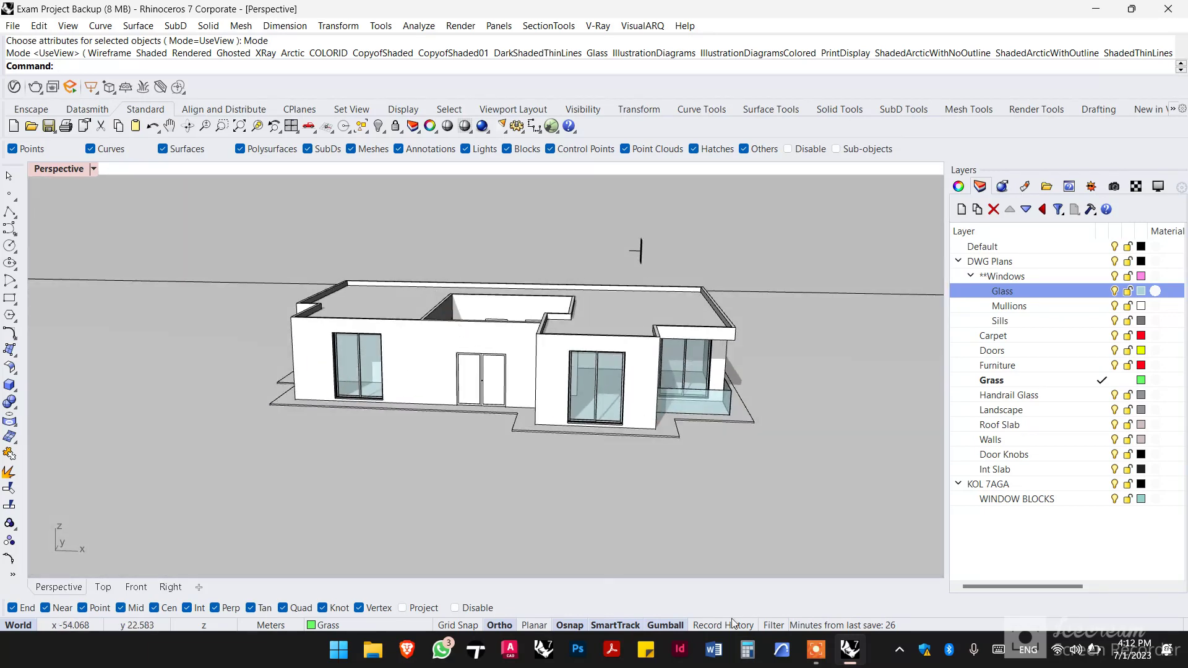